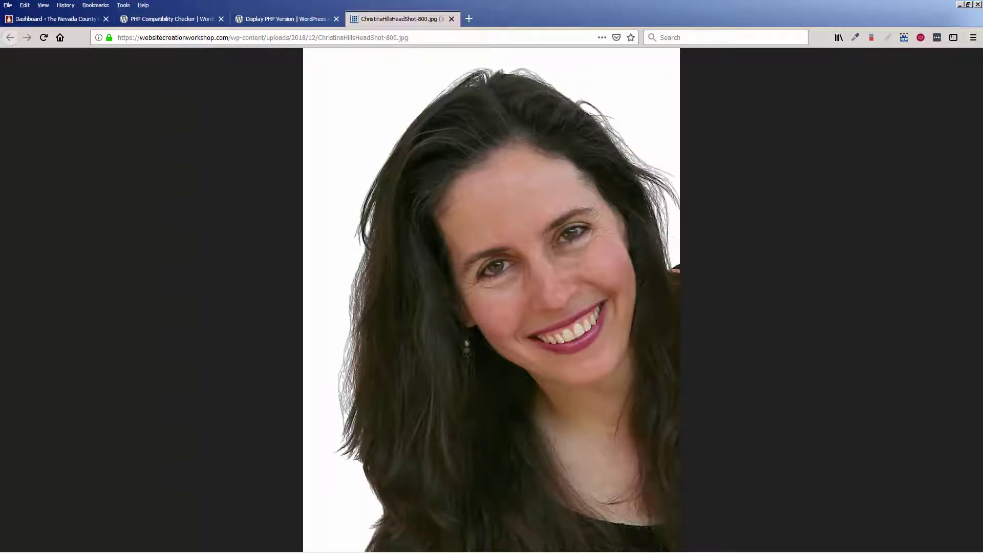
# Switch to the Dashboard – The Nevada County Nutcracker tab in Firefox
pyautogui.click(67, 19)
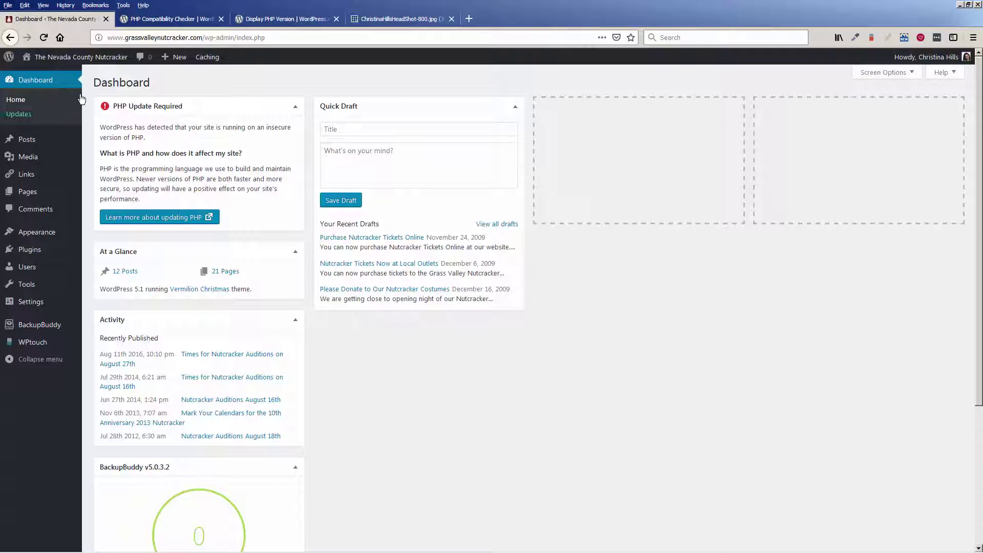
pyautogui.click(866, 76)
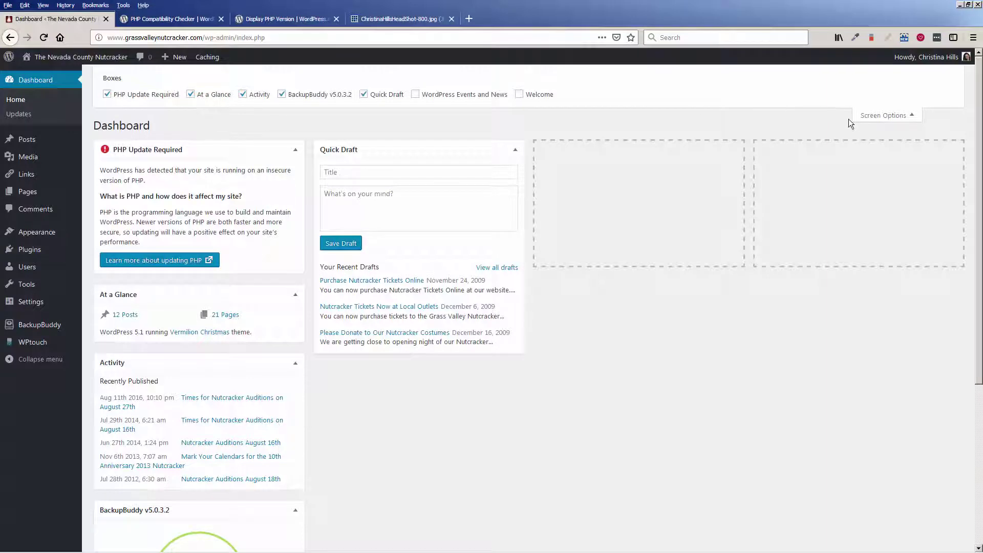
pyautogui.click(870, 115)
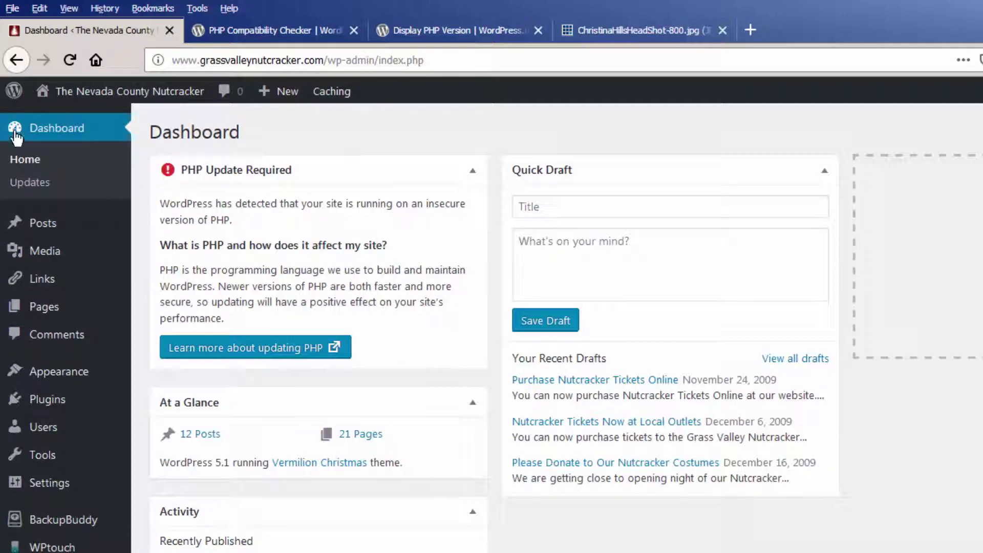
pyautogui.moveTo(102, 100)
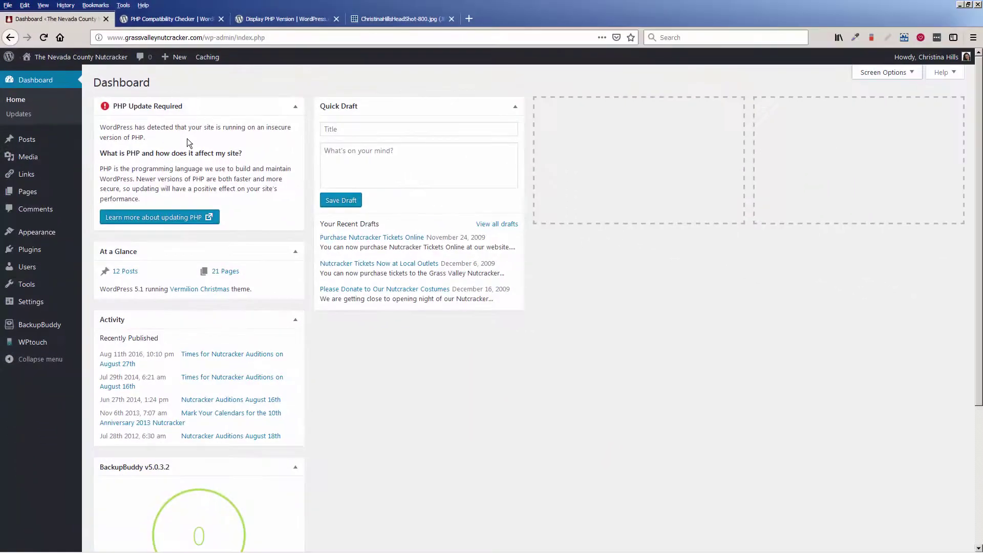
pyautogui.click(289, 20)
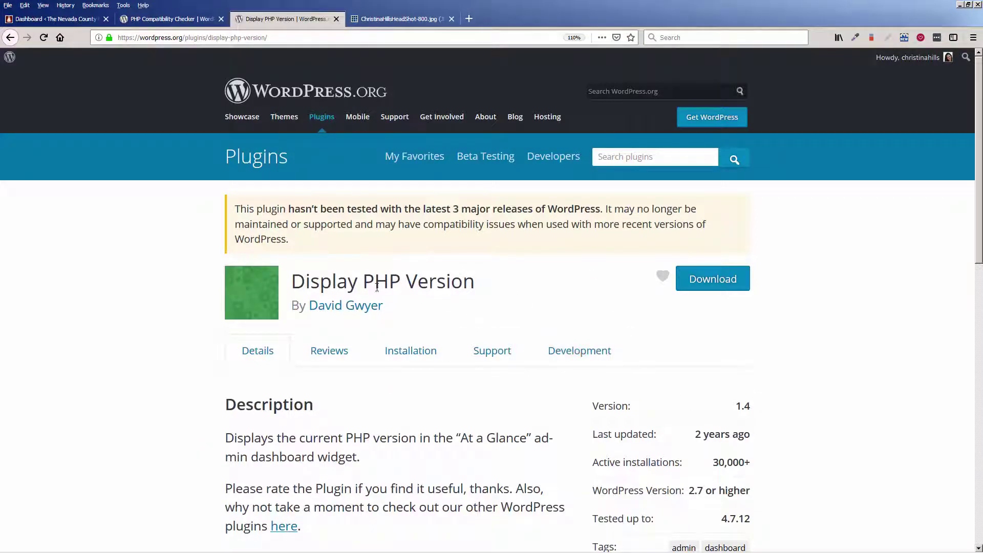
pyautogui.click(71, 21)
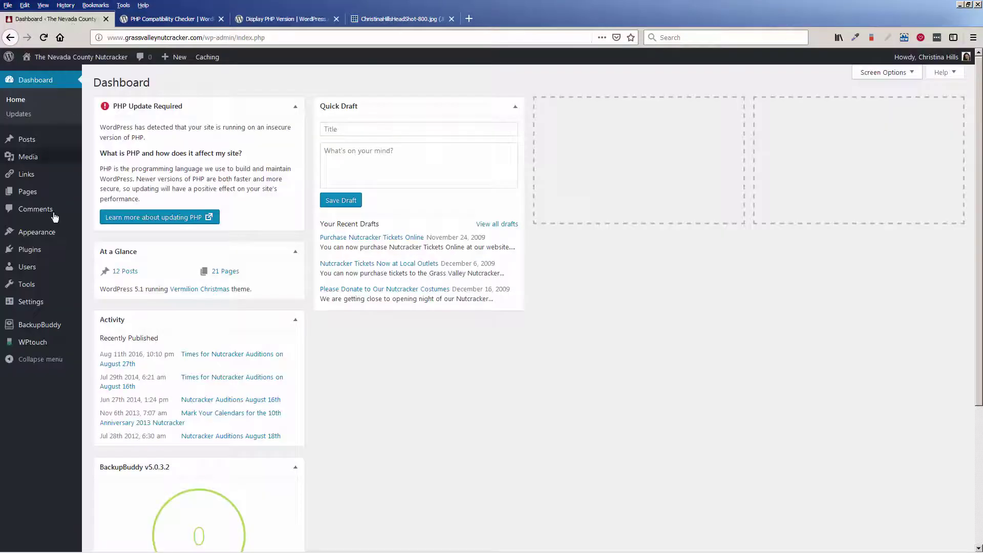
# Search Plugins > Add New for 'display php version', then install and activate Display PHP Version
pyautogui.moveTo(47, 251)
pyautogui.click(100, 255)
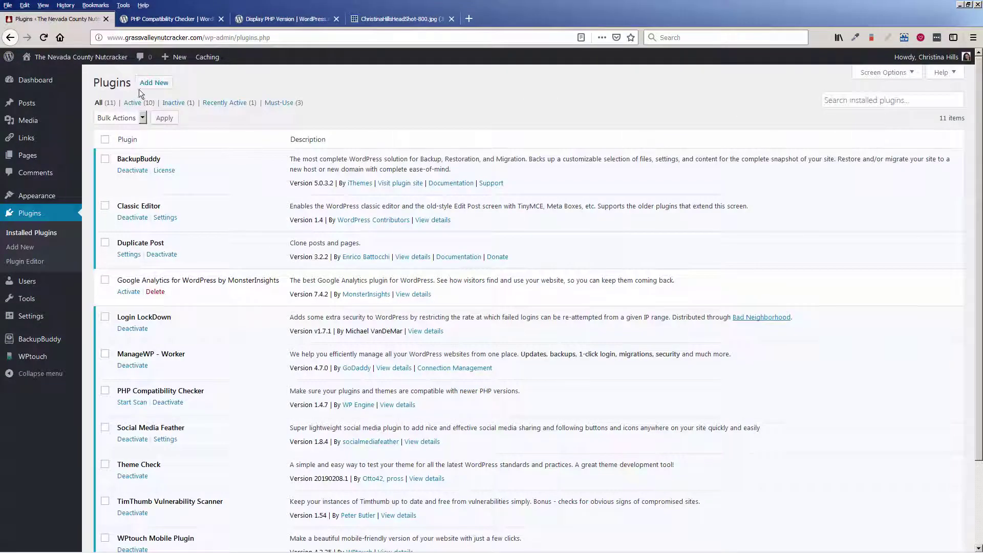
pyautogui.click(152, 84)
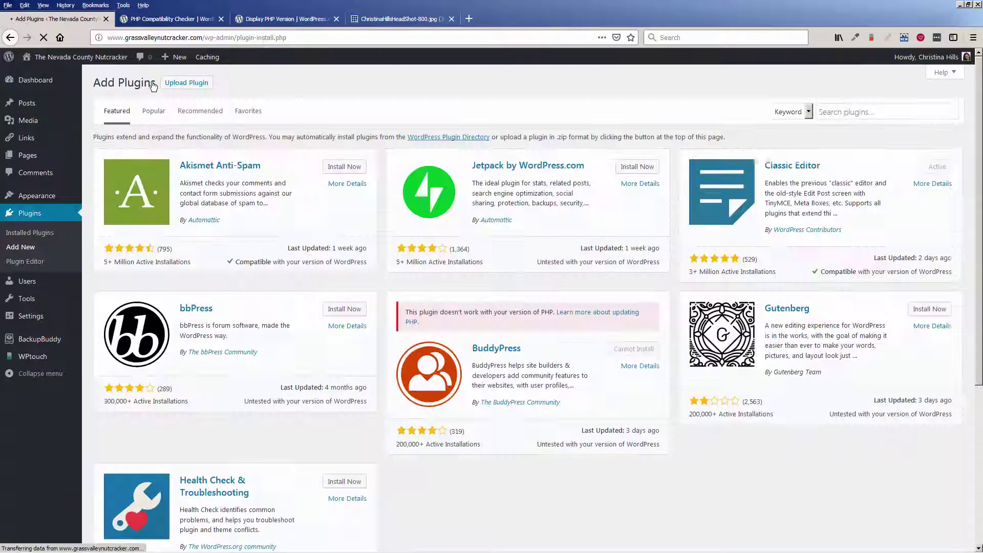
pyautogui.click(818, 113)
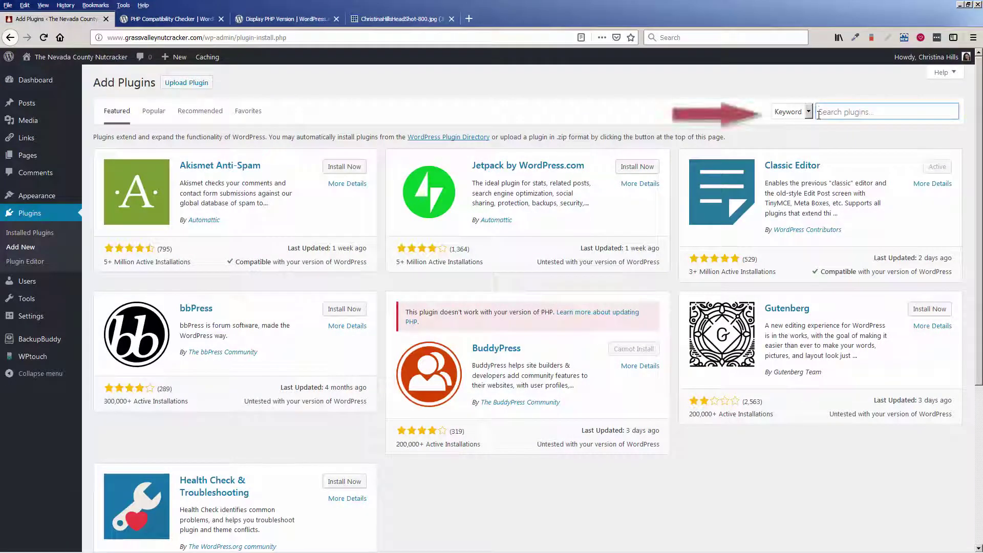
pyautogui.click(818, 113)
pyautogui.write('dis')
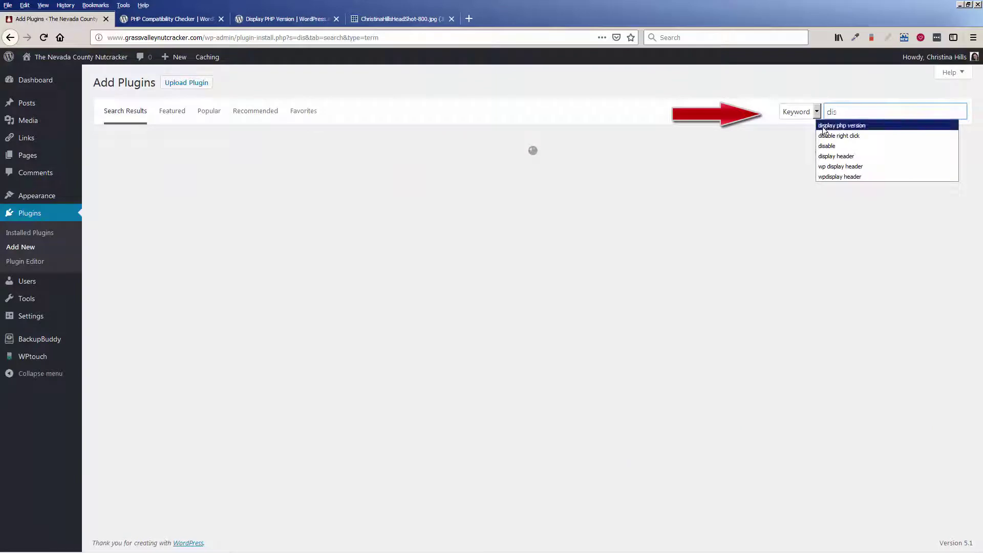
pyautogui.click(822, 127)
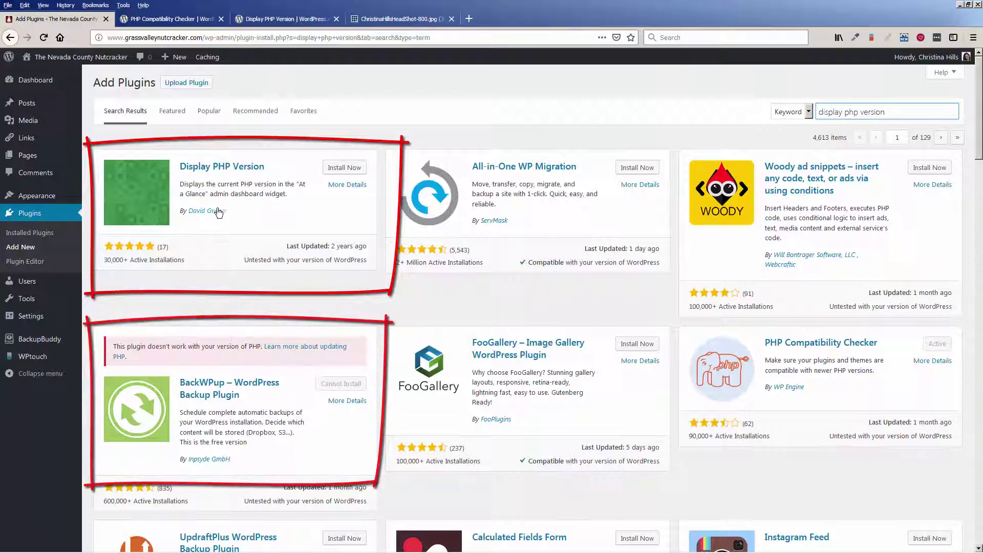
pyautogui.click(338, 170)
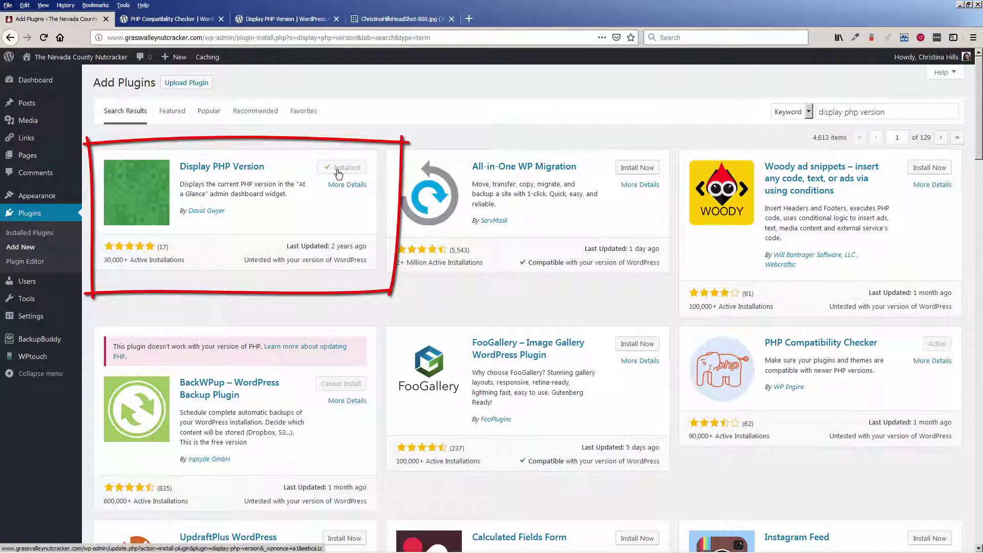
pyautogui.click(338, 171)
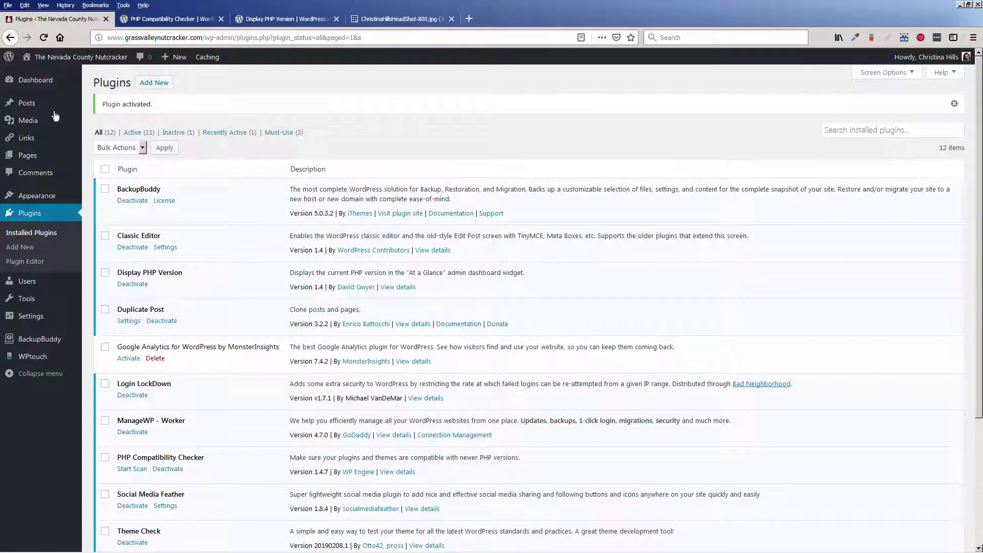
# Note PHP 5.2.17 in At a Glance, then deactivate and delete Display PHP Version
pyautogui.moveTo(35, 86)
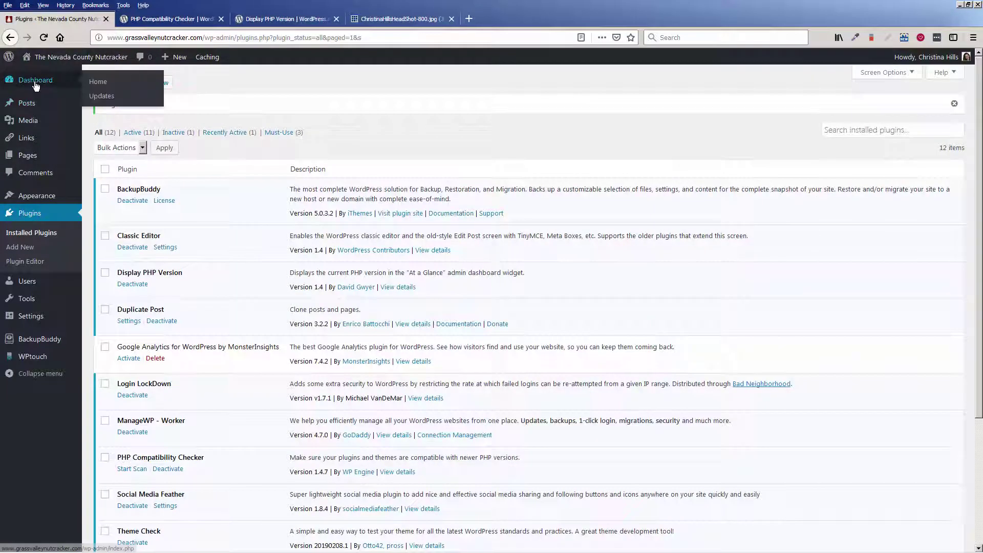
pyautogui.click(95, 87)
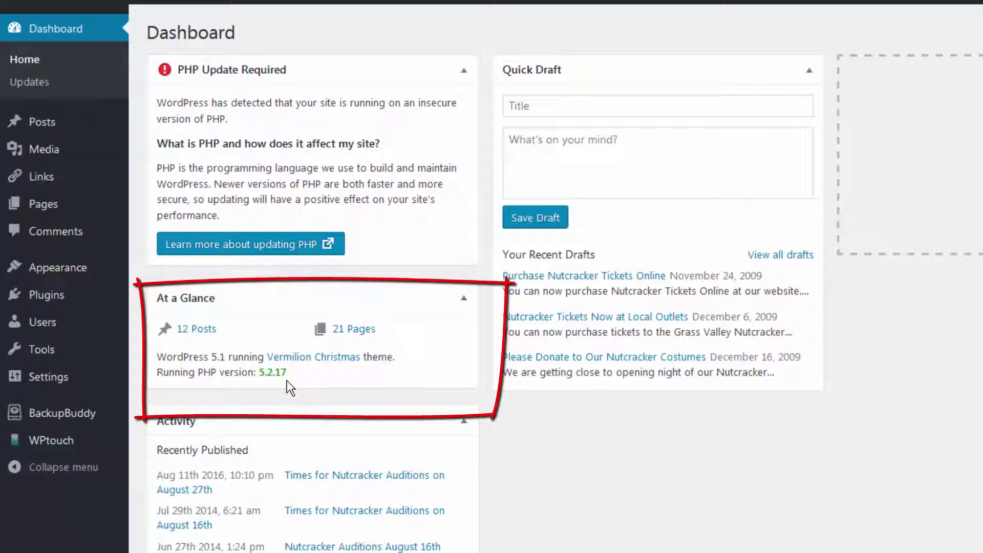
pyautogui.moveTo(91, 306)
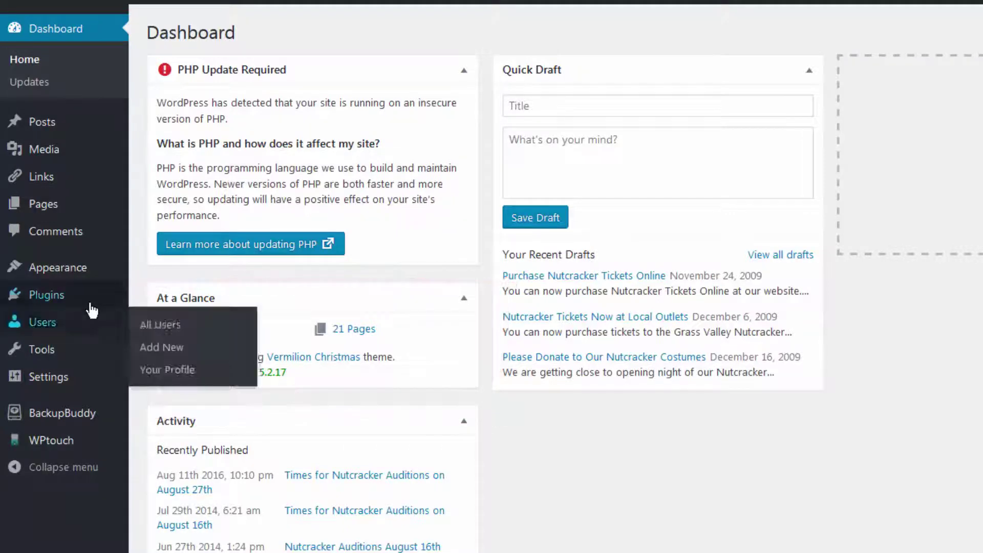
pyautogui.click(154, 299)
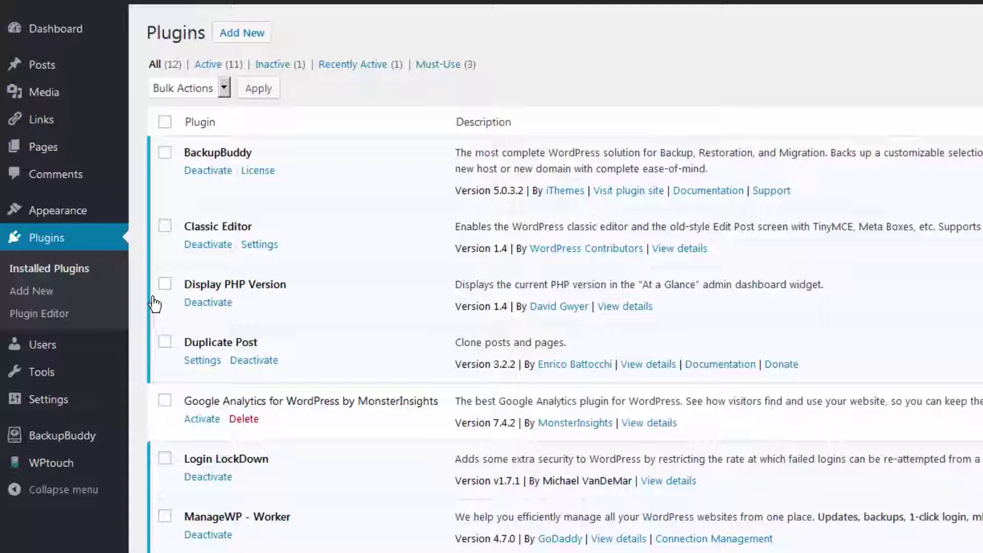
pyautogui.click(214, 303)
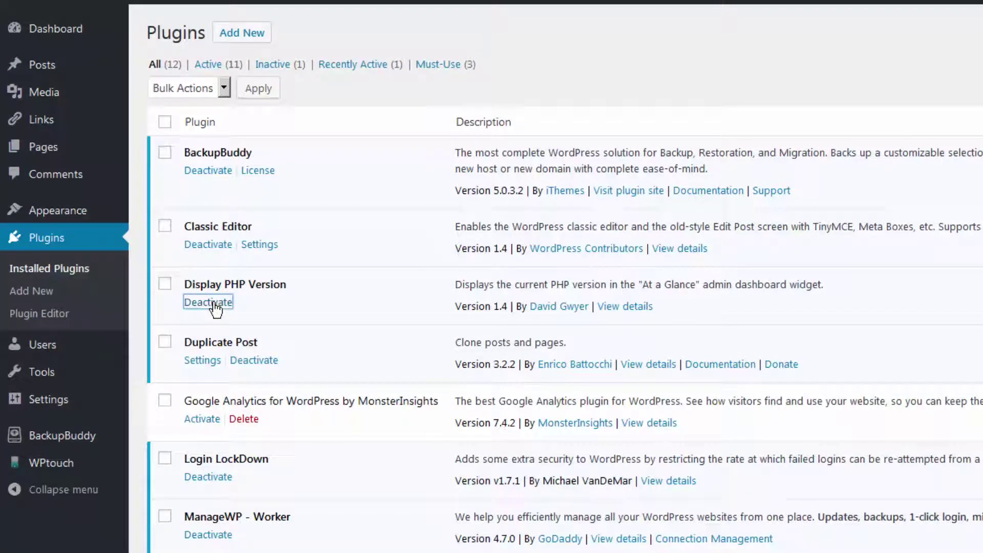
pyautogui.click(245, 352)
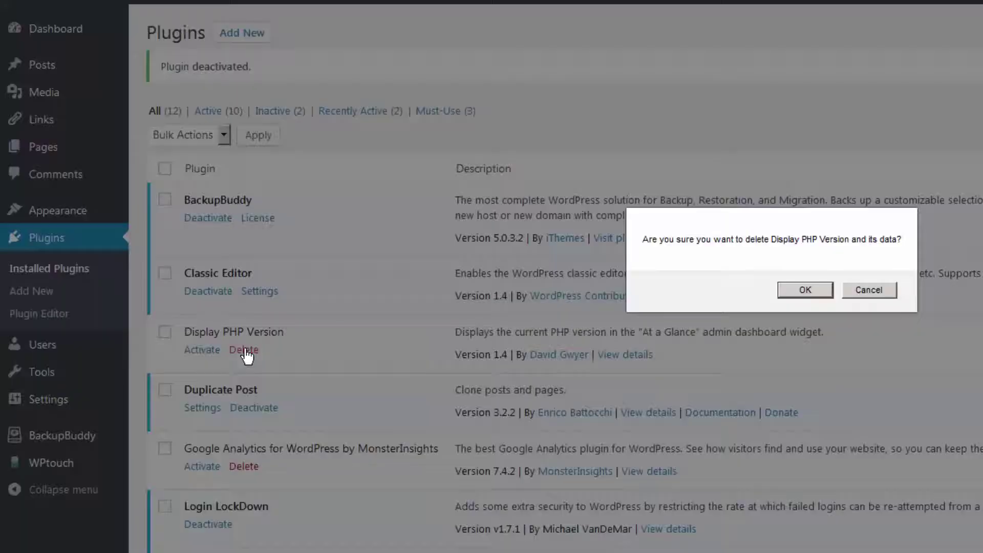
pyautogui.click(810, 293)
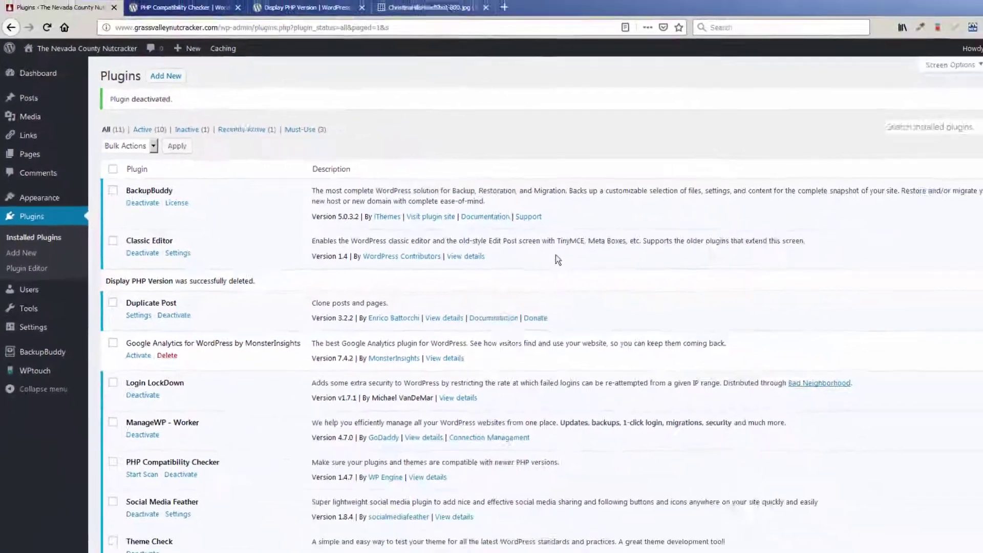
pyautogui.moveTo(55, 83)
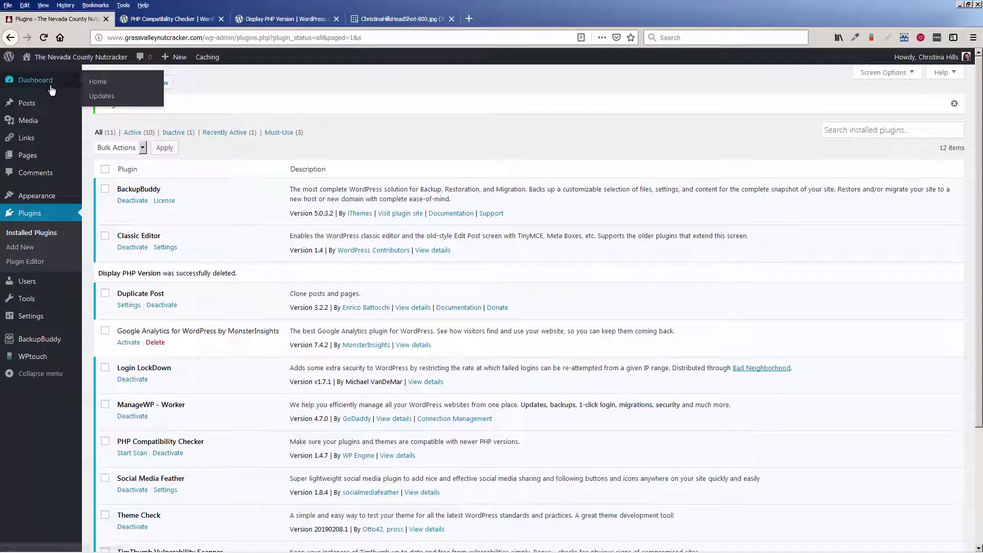
pyautogui.click(97, 82)
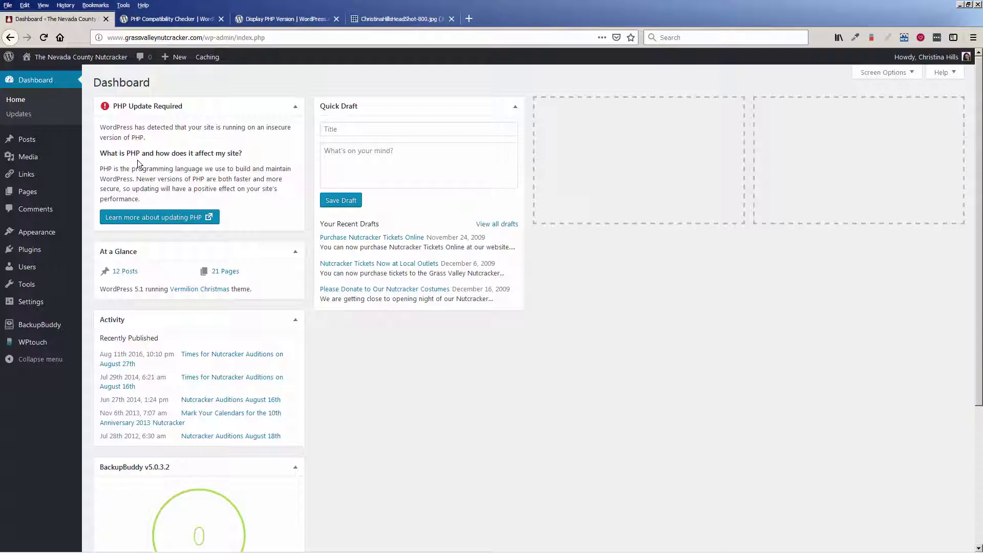
# Compare the PHP Compatibility Checker tab with Installed Plugins, where version 1.4.7 is active
pyautogui.click(155, 20)
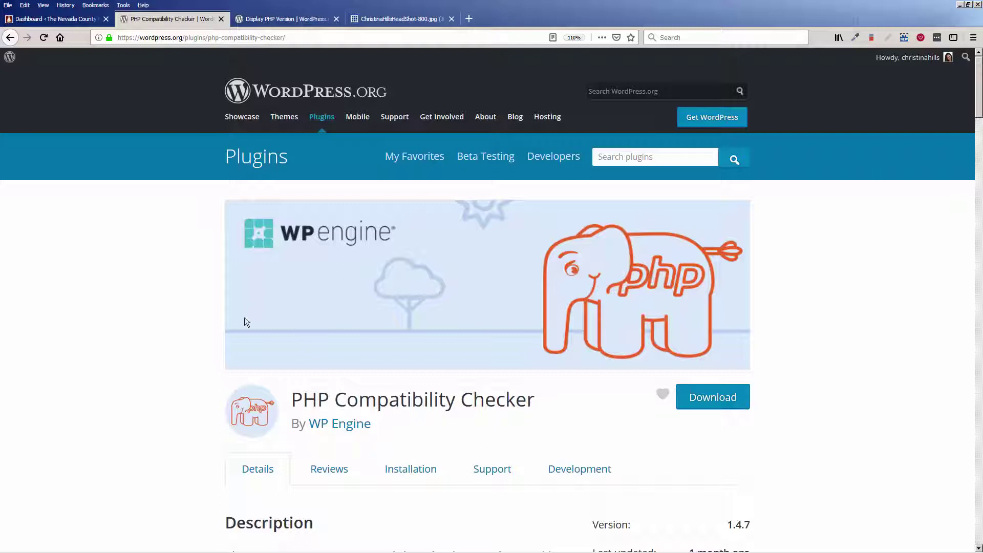
pyautogui.click(49, 21)
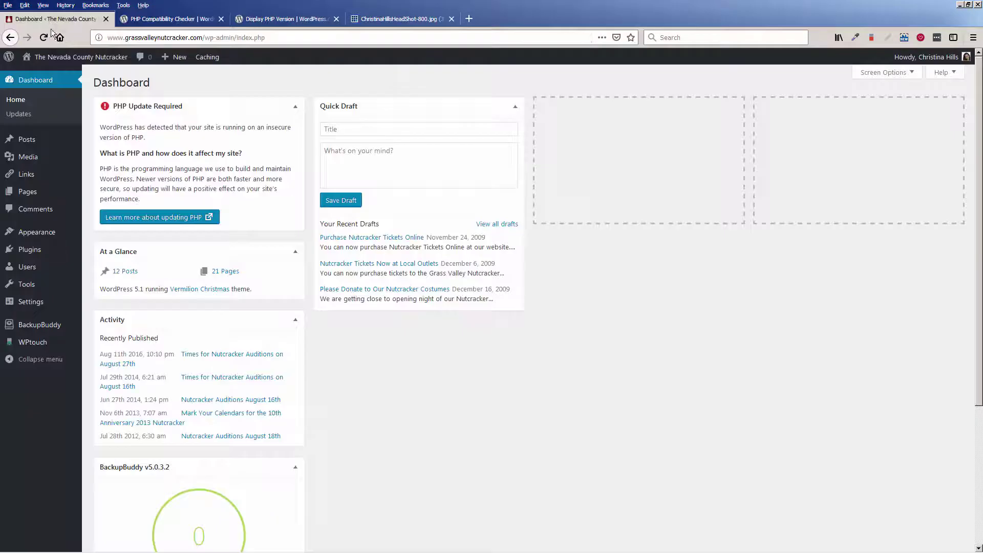
pyautogui.moveTo(36, 250)
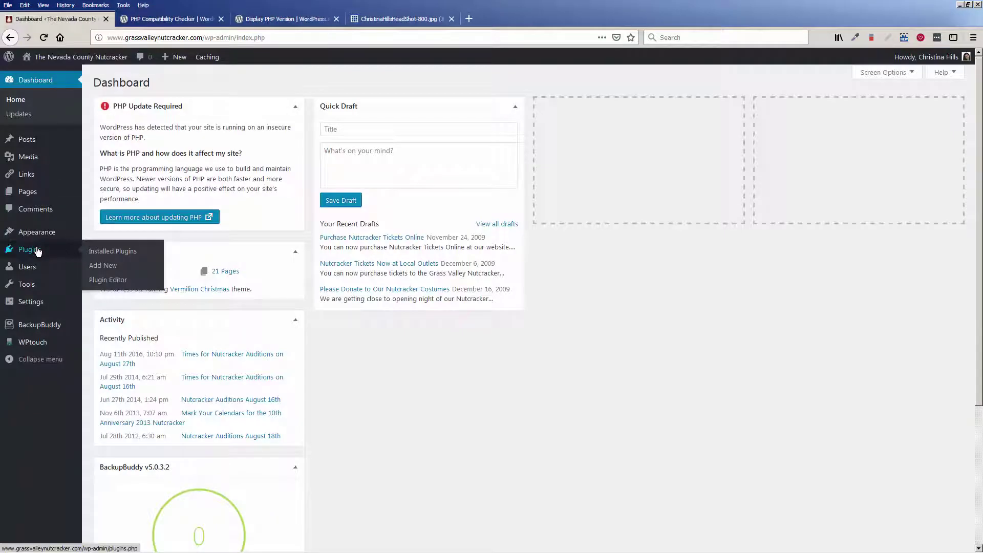
pyautogui.click(111, 254)
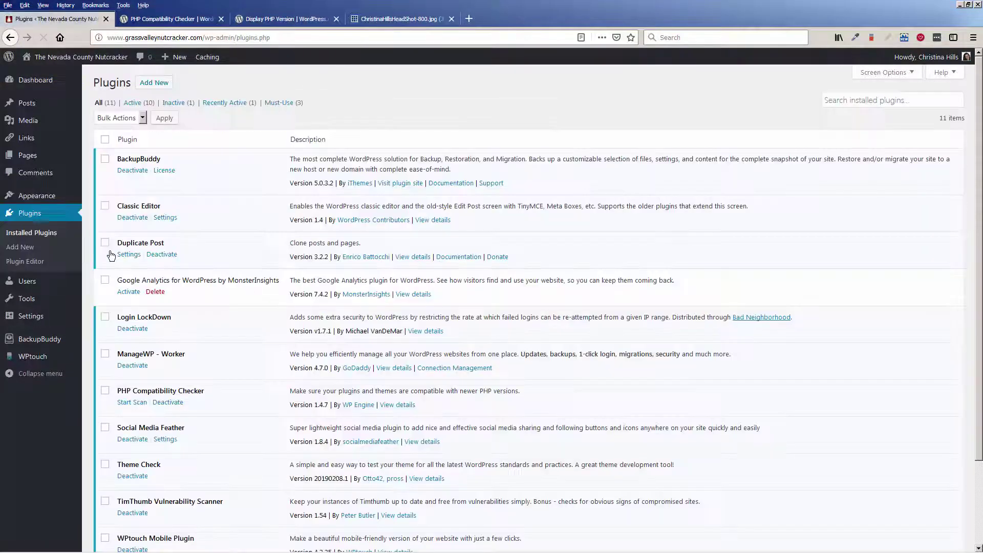
pyautogui.click(167, 20)
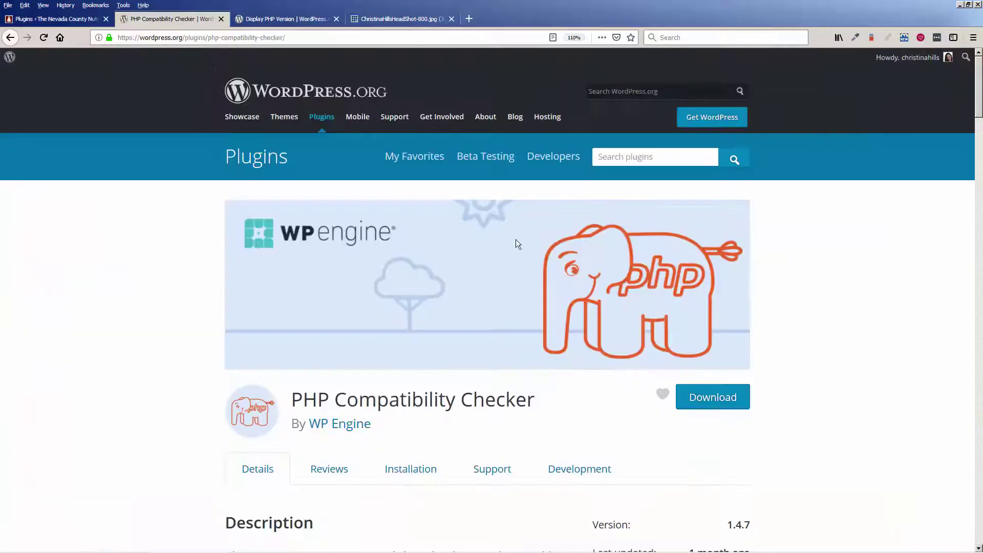
pyautogui.click(63, 21)
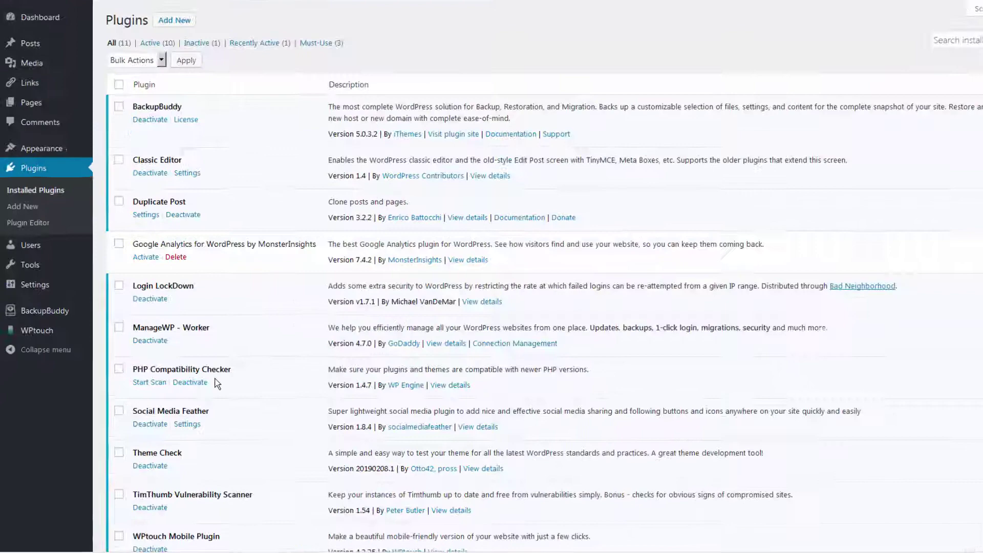
# Run the PHP 7.2 compatibility scan, check BackupBuddy's Unknown result, then go to Appearance > Themes
pyautogui.click(207, 317)
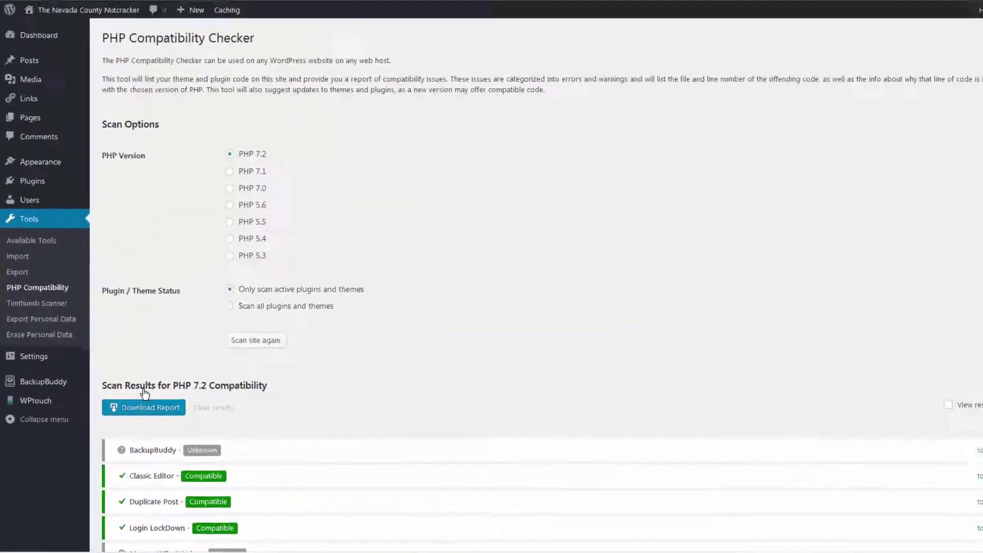
pyautogui.scroll(-5, 338, 410)
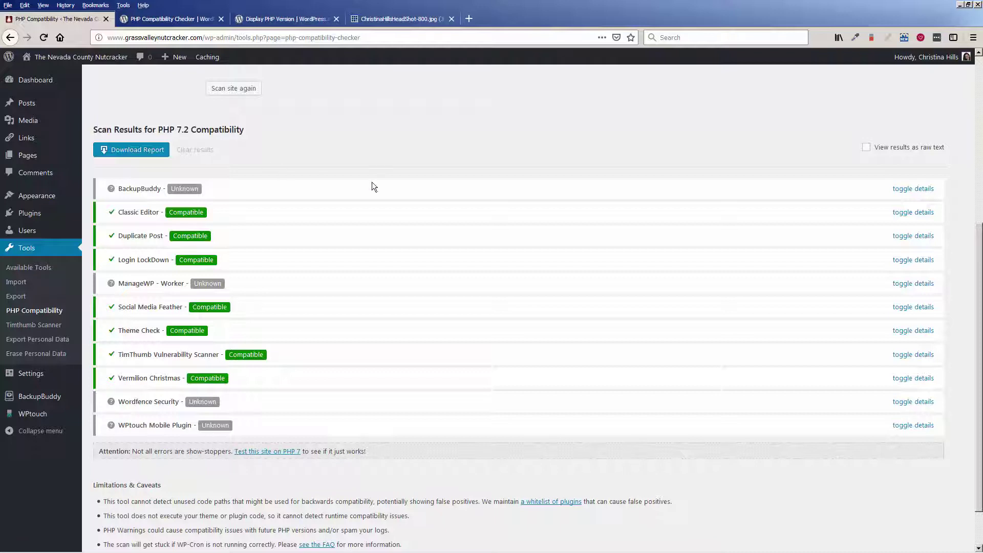
pyautogui.click(897, 190)
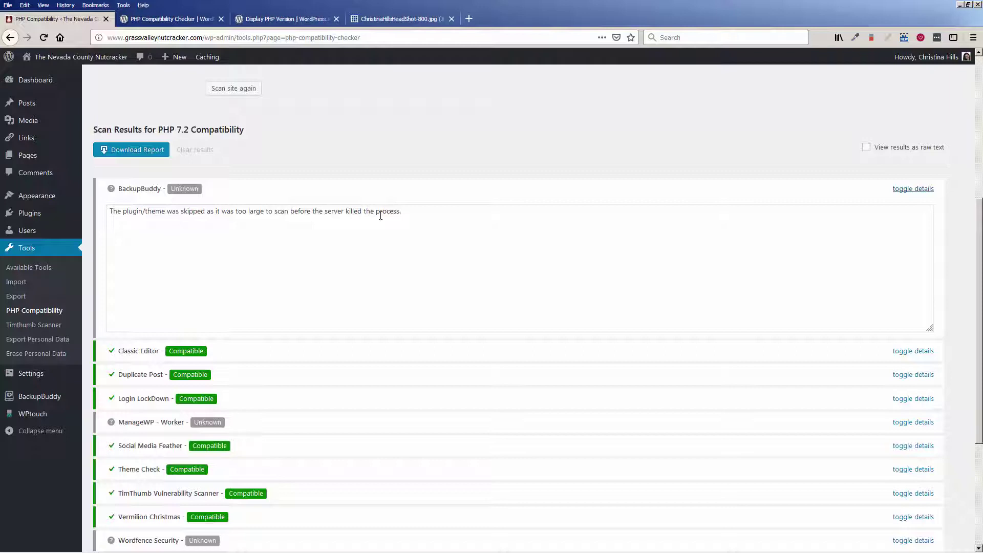
pyautogui.click(909, 191)
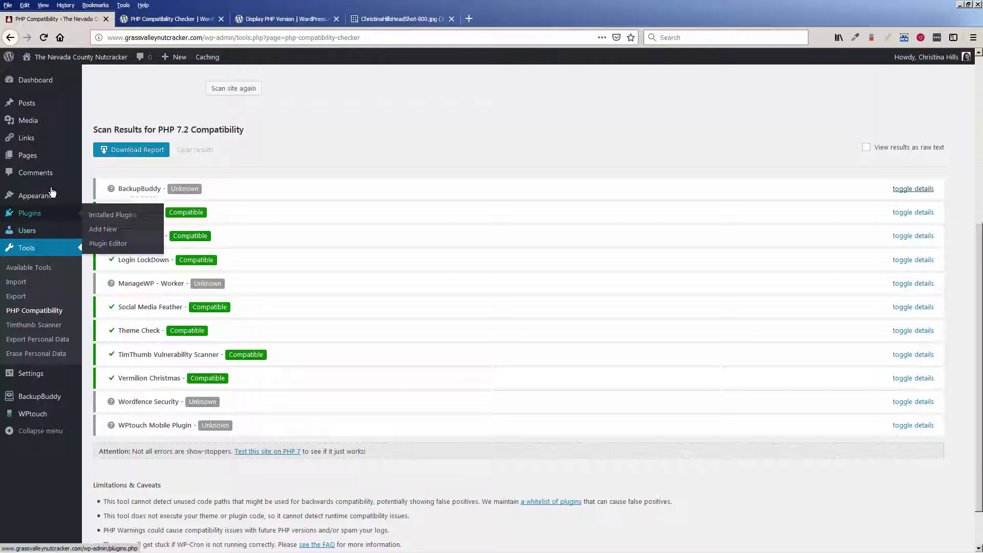
pyautogui.moveTo(93, 63)
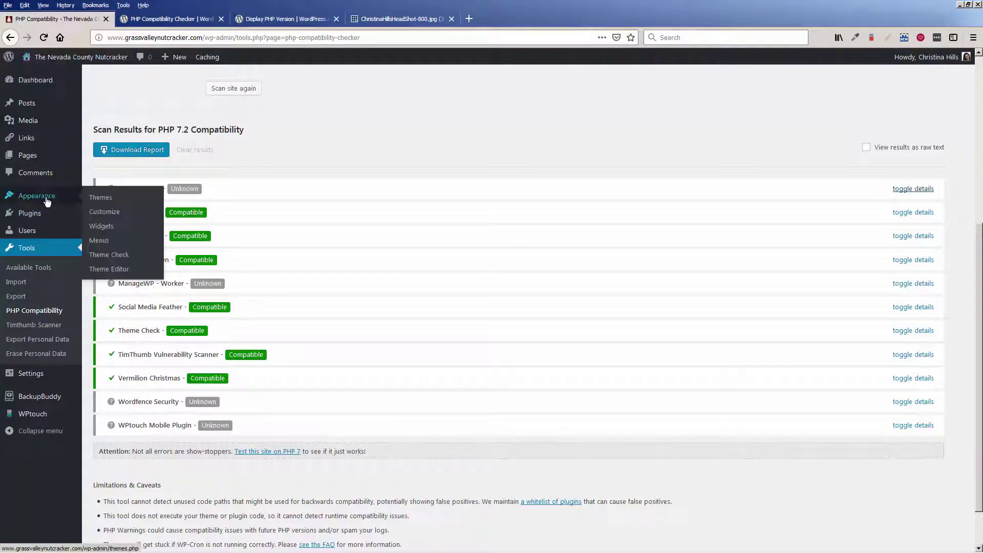
pyautogui.click(112, 199)
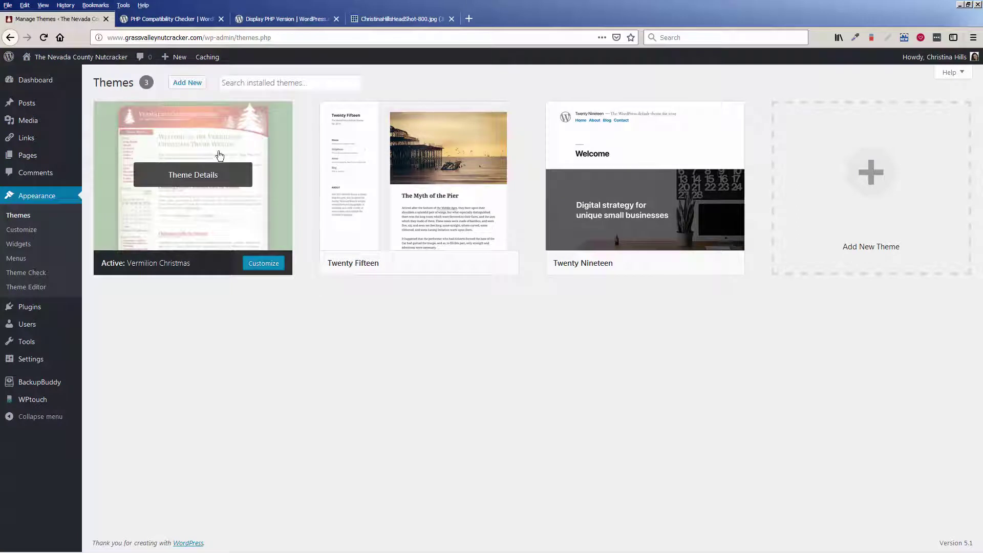
# Open the Vermilion Christmas theme details and follow its Christmas WordPress Themes author link
pyautogui.click(208, 185)
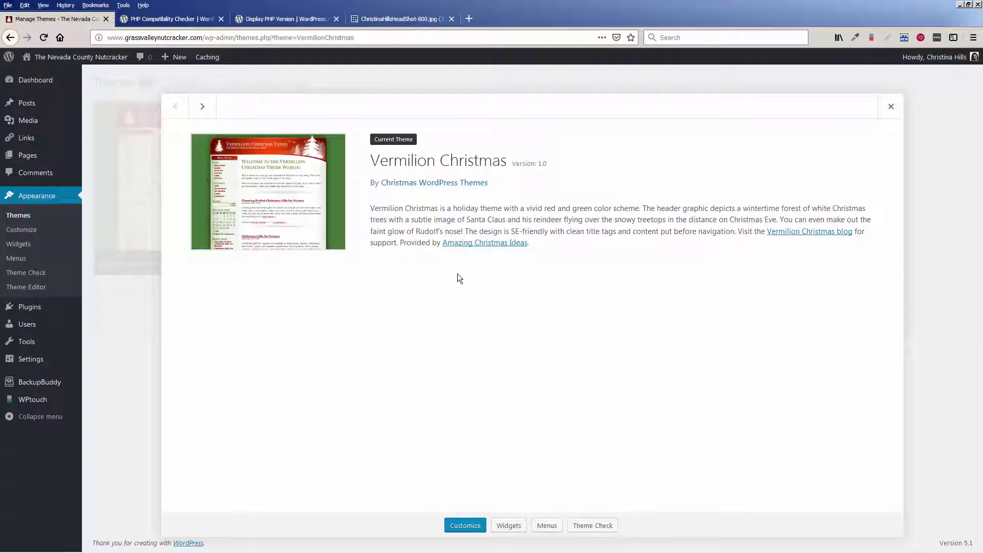
pyautogui.click(441, 183)
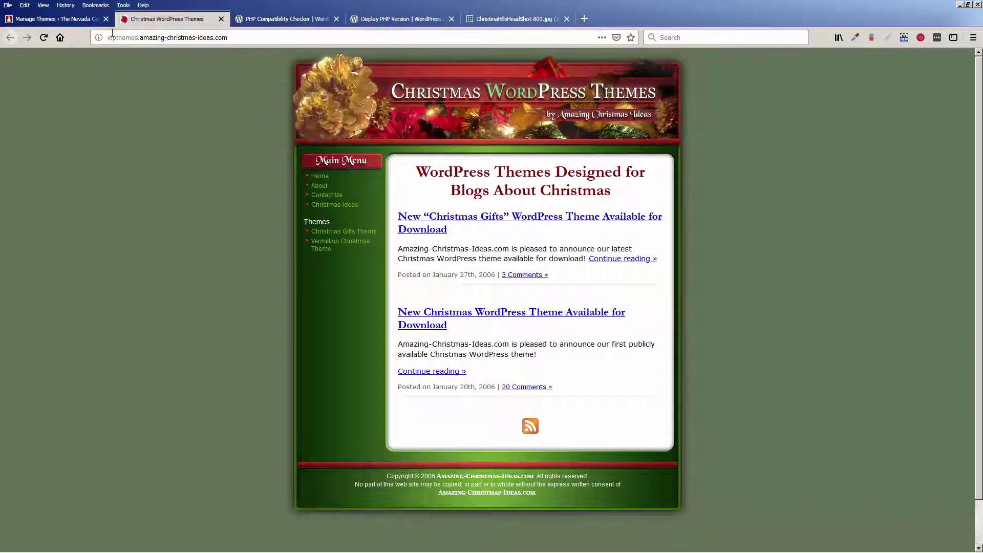
# Open the Nutcracker live site in a new tab from the theme details page
pyautogui.click(84, 18)
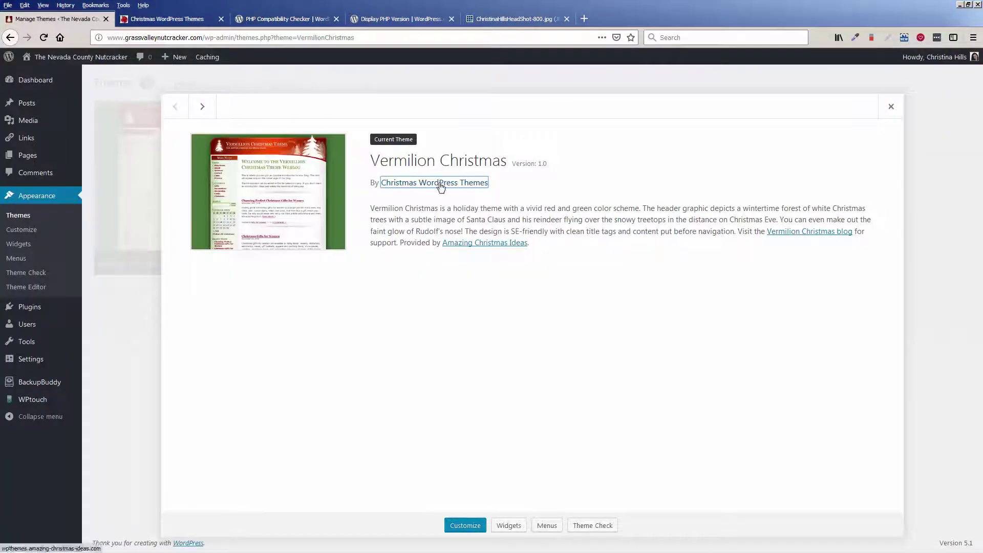
pyautogui.click(180, 20)
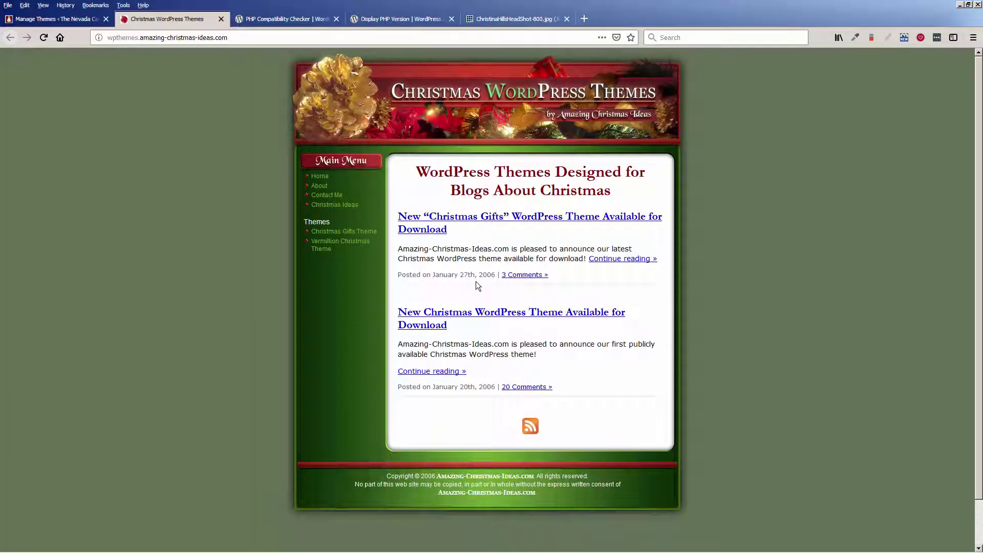
pyautogui.click(70, 18)
pyautogui.rightClick(85, 57)
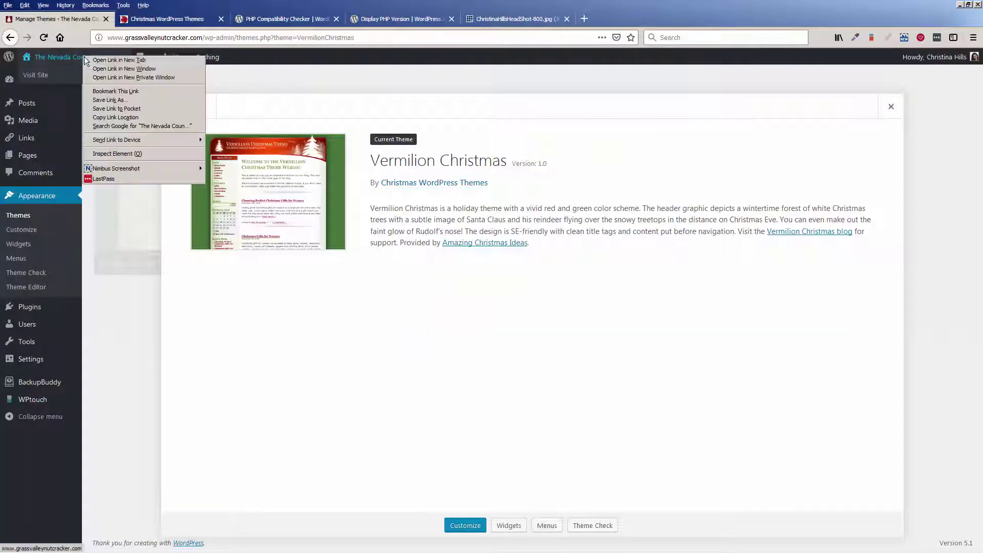
pyautogui.click(119, 61)
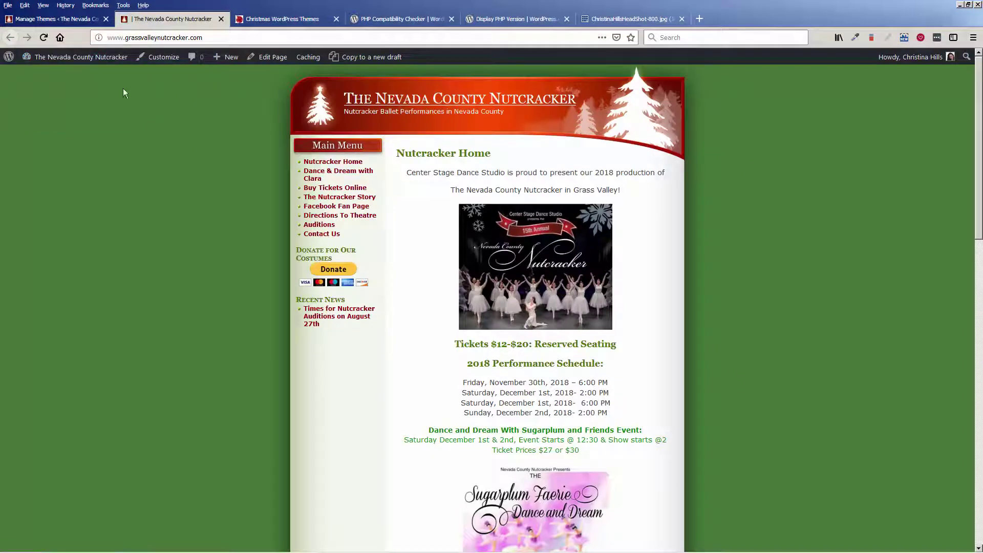
# Visit the Amazing Christmas Ideas site and the Vermilion Christmas theme blog announcing Version 2.0
pyautogui.click(71, 20)
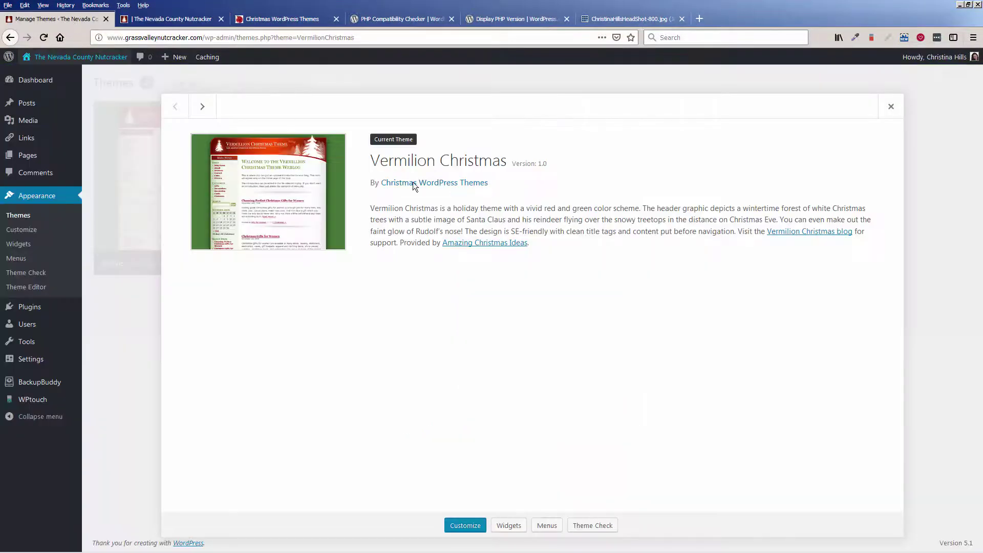
pyautogui.click(494, 248)
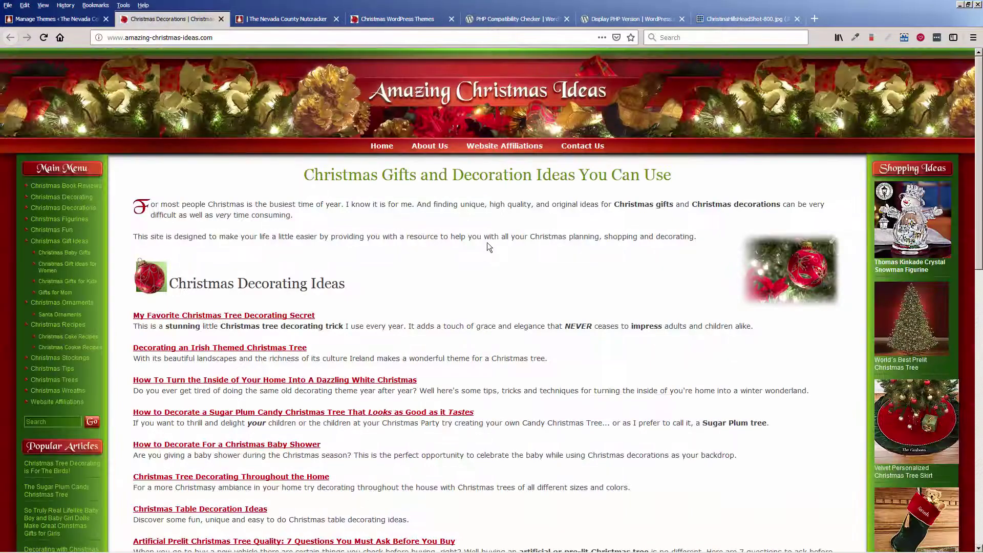
pyautogui.click(53, 19)
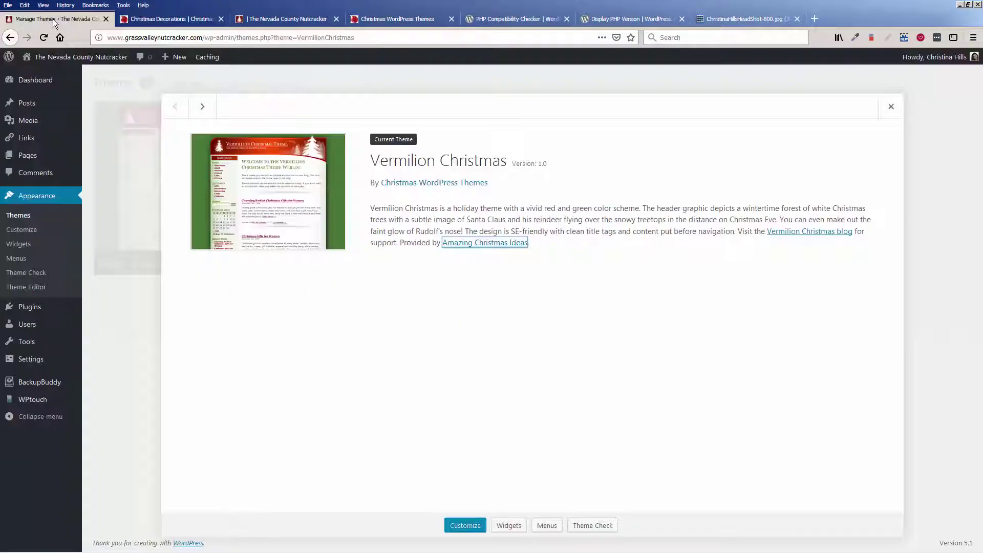
pyautogui.click(785, 236)
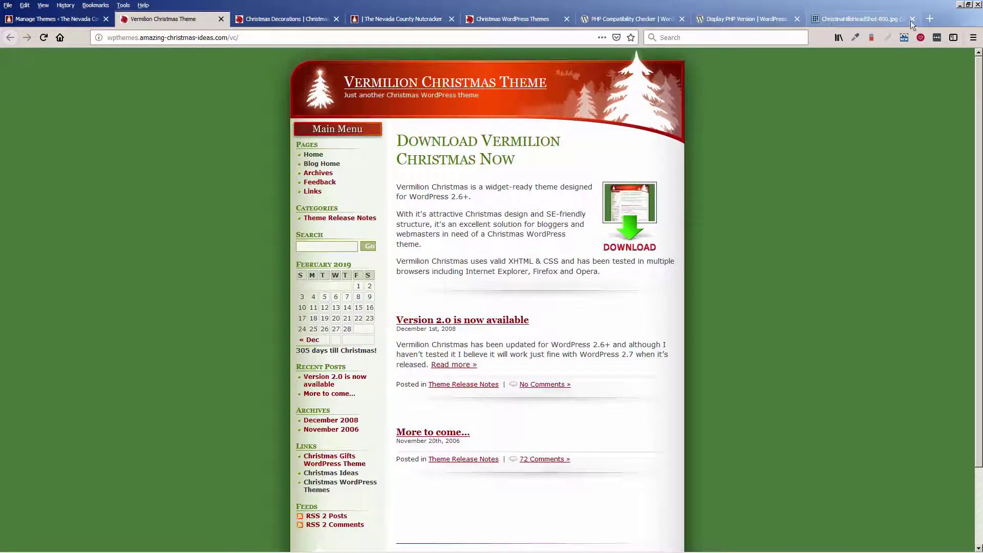
# Search the wordpress.org Theme Directory for 'vermillion' in a new tab
pyautogui.click(929, 19)
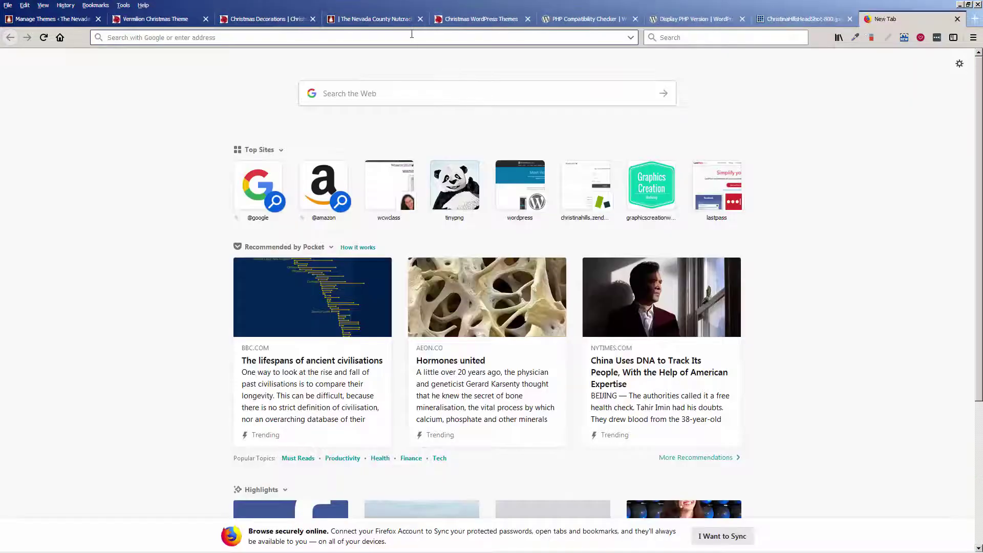
pyautogui.write('wordpress.org')
pyautogui.press('Return')
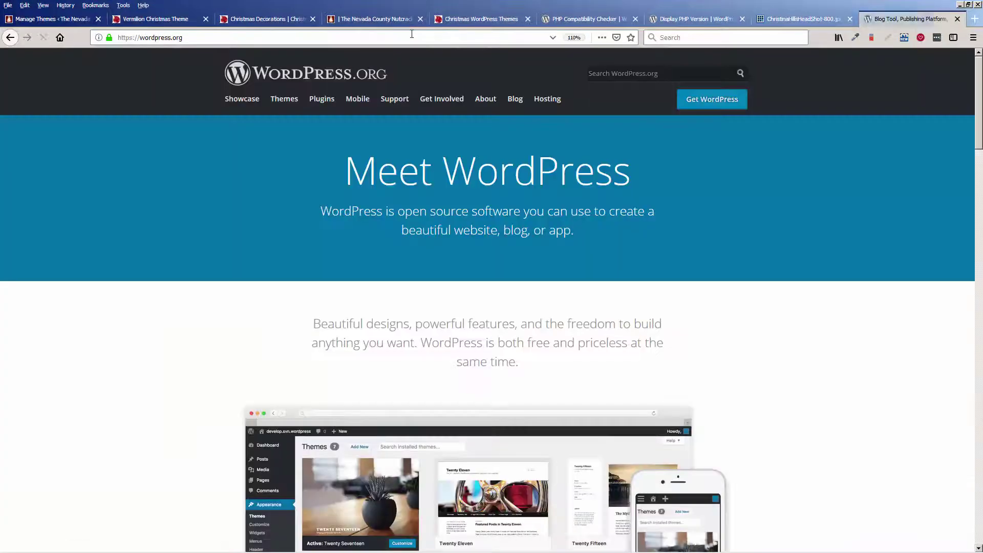
pyautogui.click(291, 101)
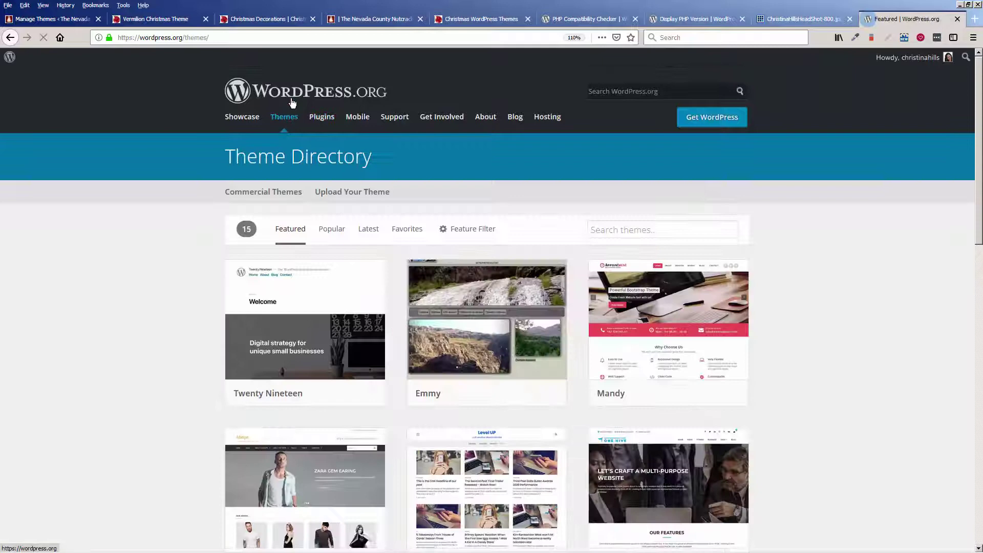
pyautogui.click(603, 230)
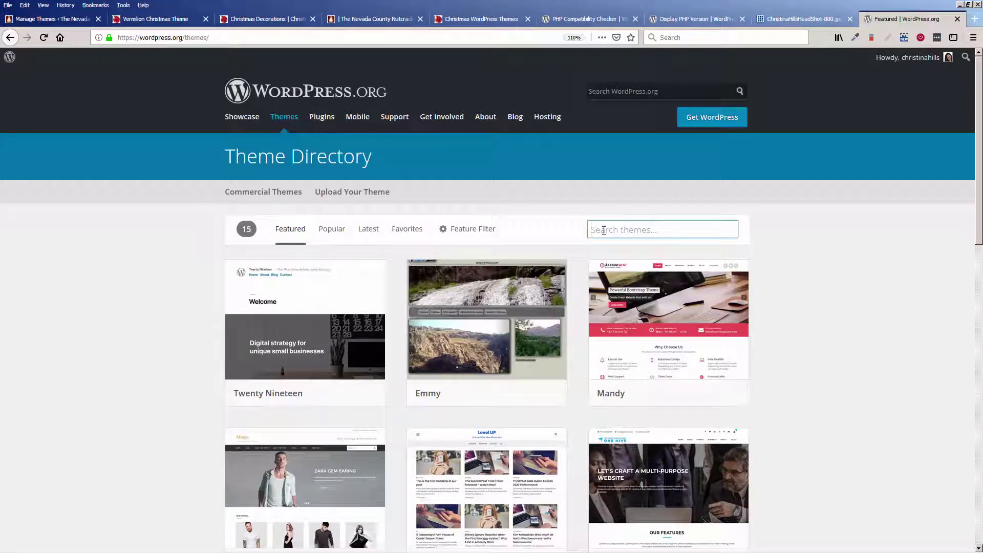
pyautogui.write('vermillion')
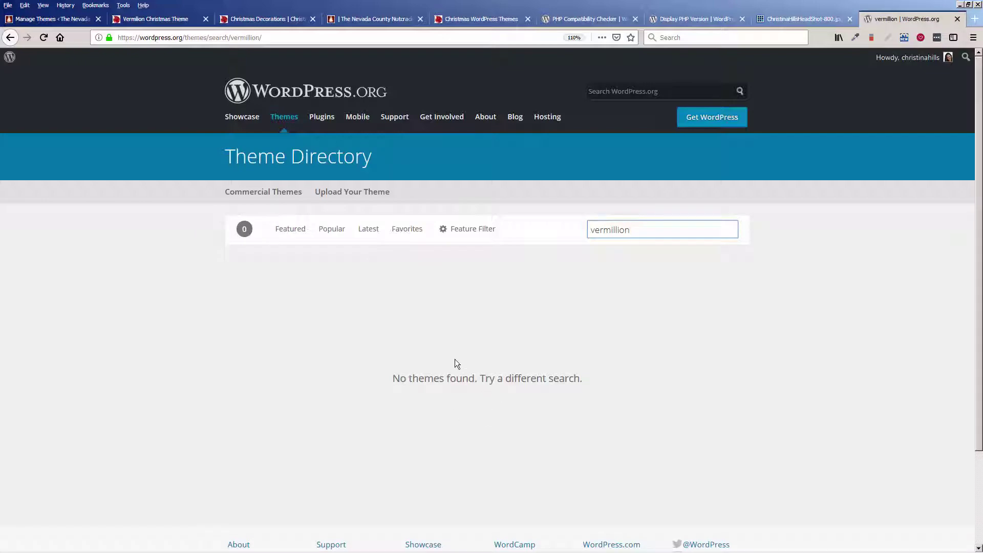
# Close the theme overlay, scroll the 11 installed plugins, then return to the WordPress.org tab
pyautogui.click(64, 20)
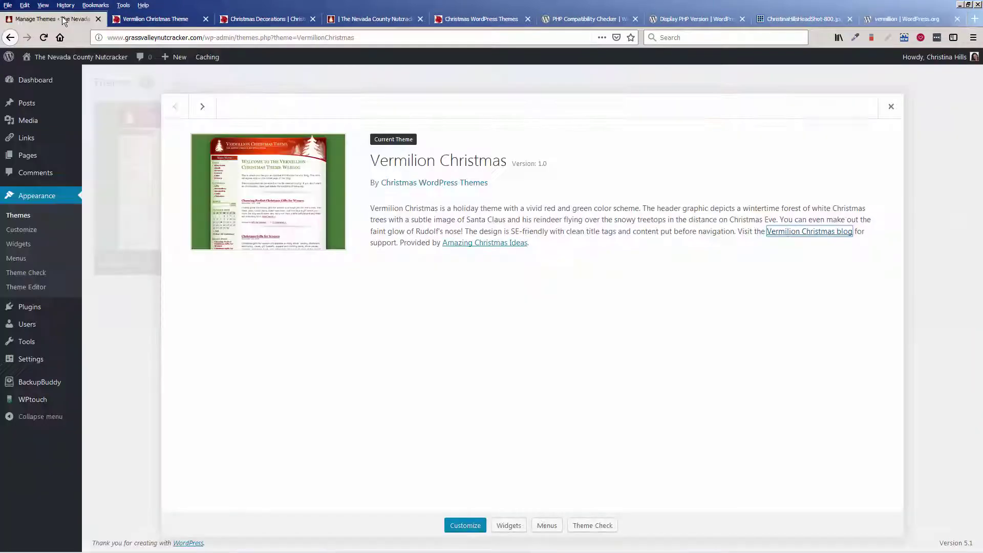
pyautogui.click(890, 107)
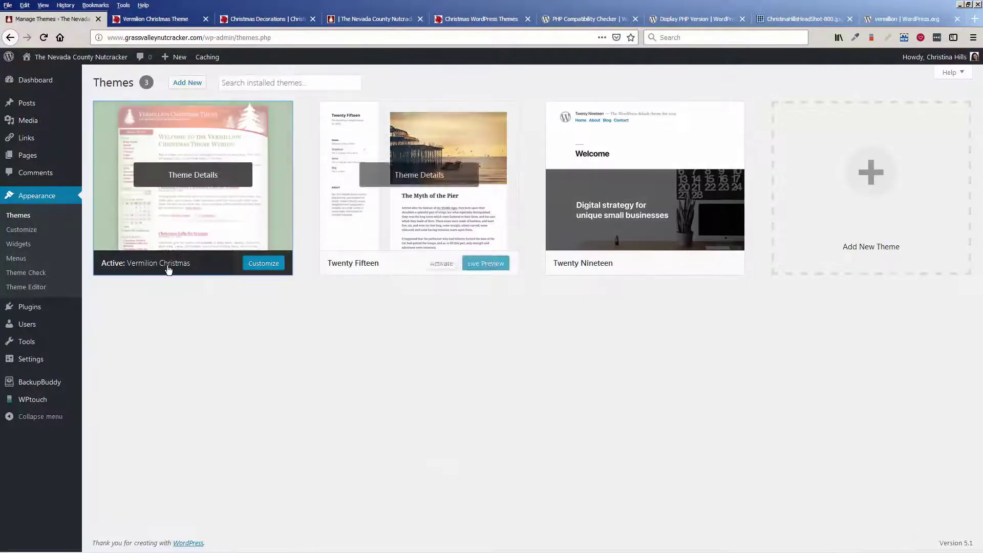
pyautogui.moveTo(48, 328)
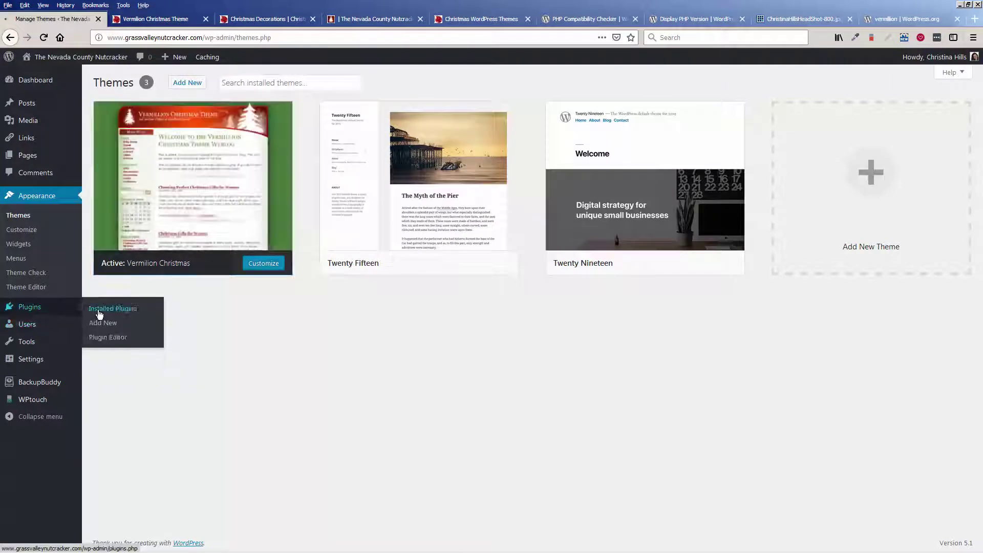
pyautogui.click(99, 310)
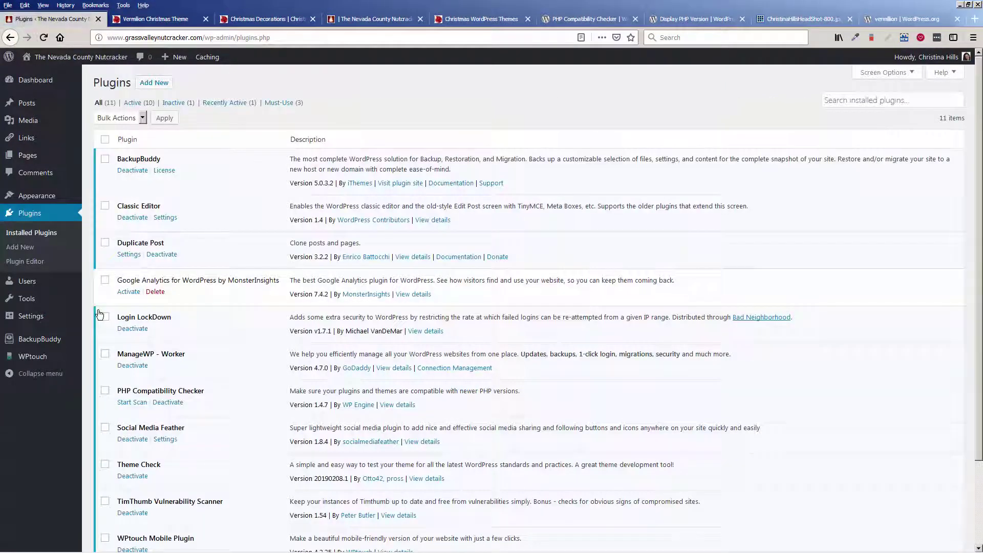
pyautogui.scroll(-3, 97, 310)
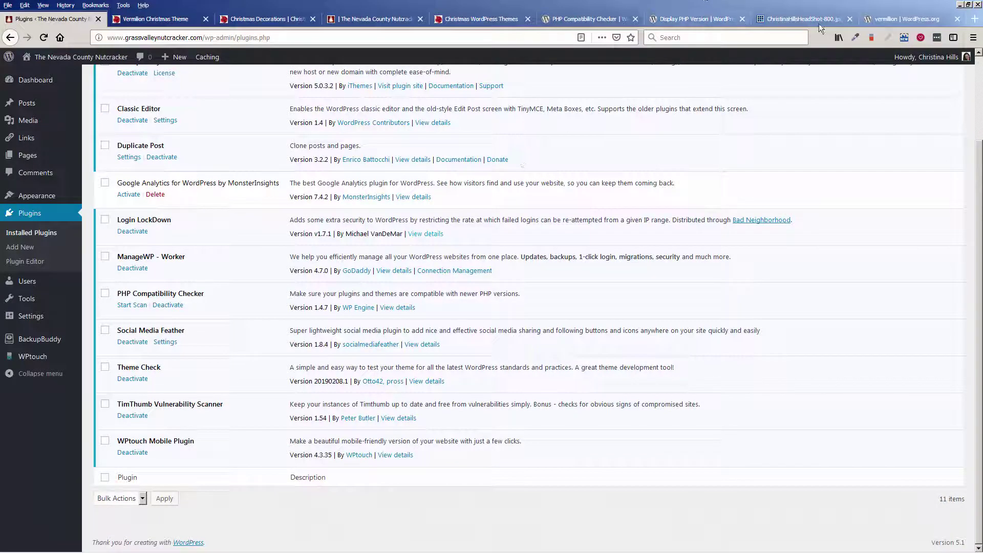
pyautogui.click(892, 20)
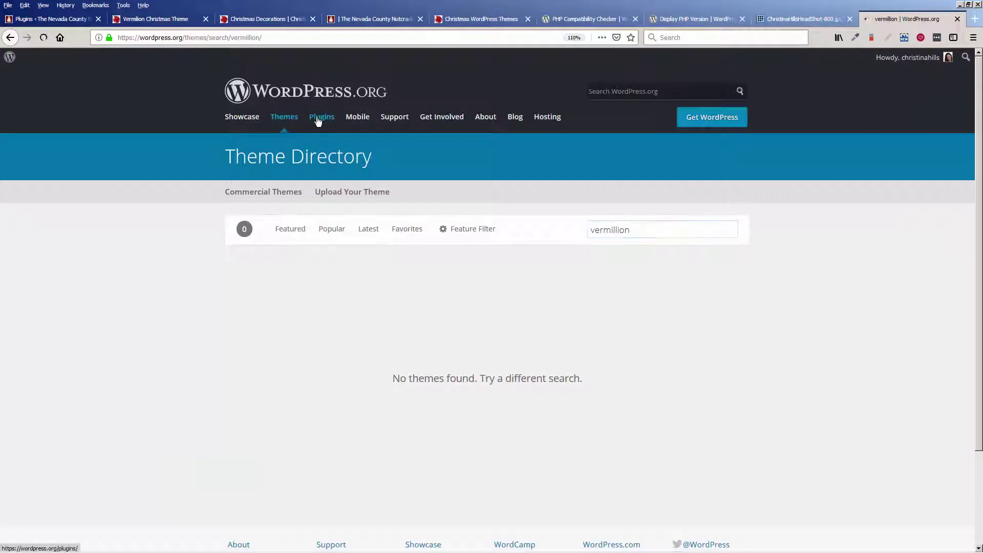
# Search the WordPress.org plugin directory for 'theme check'
pyautogui.click(317, 119)
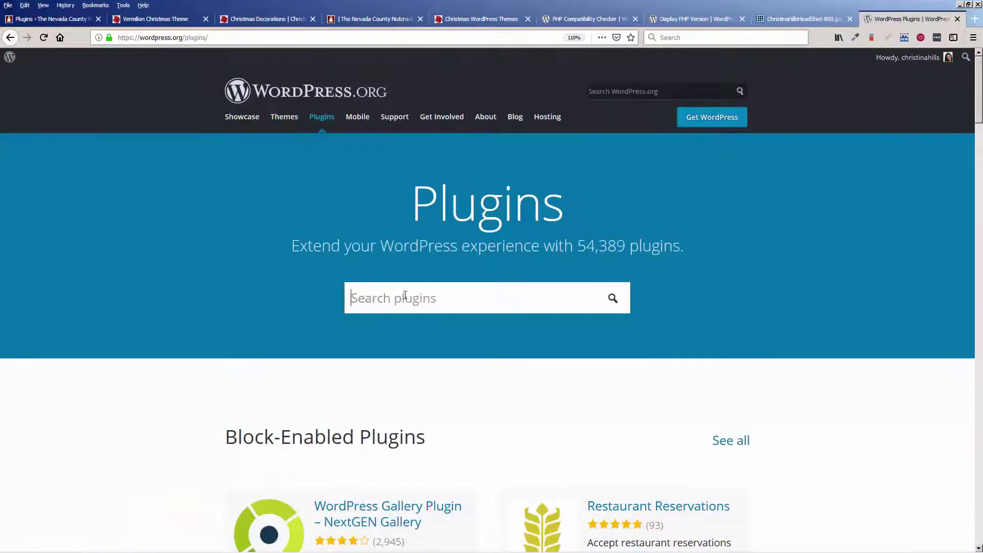
pyautogui.click(404, 294)
pyautogui.write('theme')
pyautogui.press('BackSpace')
pyautogui.press('BackSpace')
pyautogui.press('BackSpace')
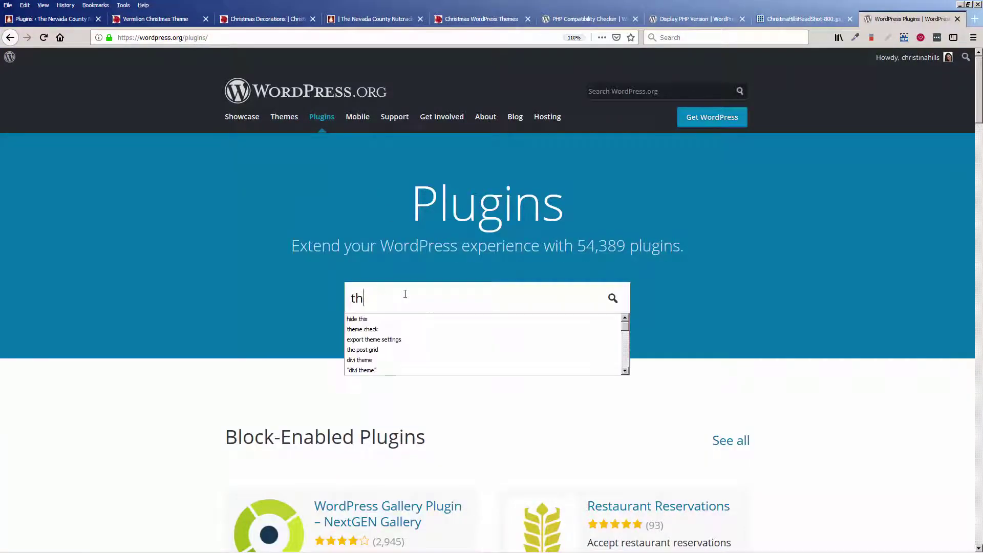
pyautogui.write('eme check')
pyautogui.press('Return')
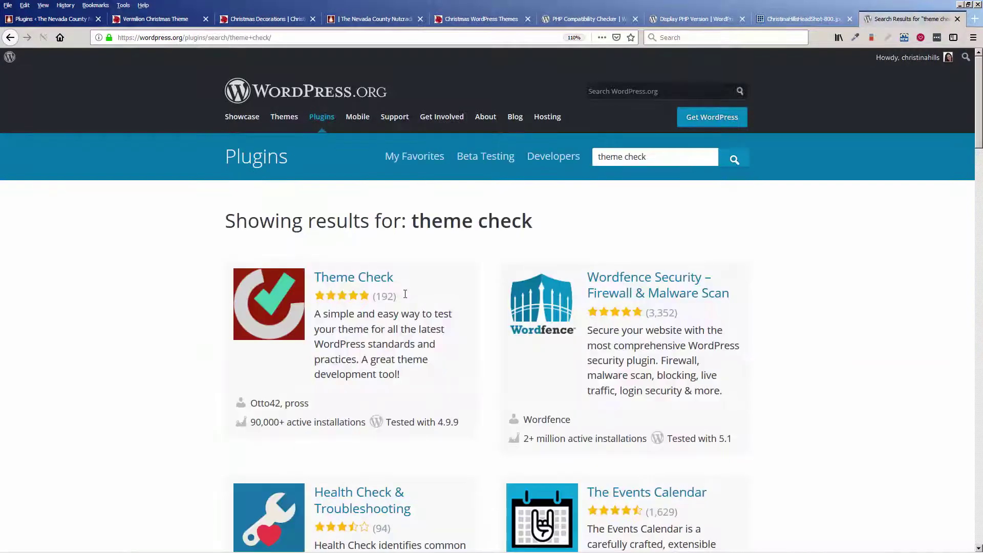
# Read the Theme Check plugin page, then return to the site's installed plugins list
pyautogui.click(362, 278)
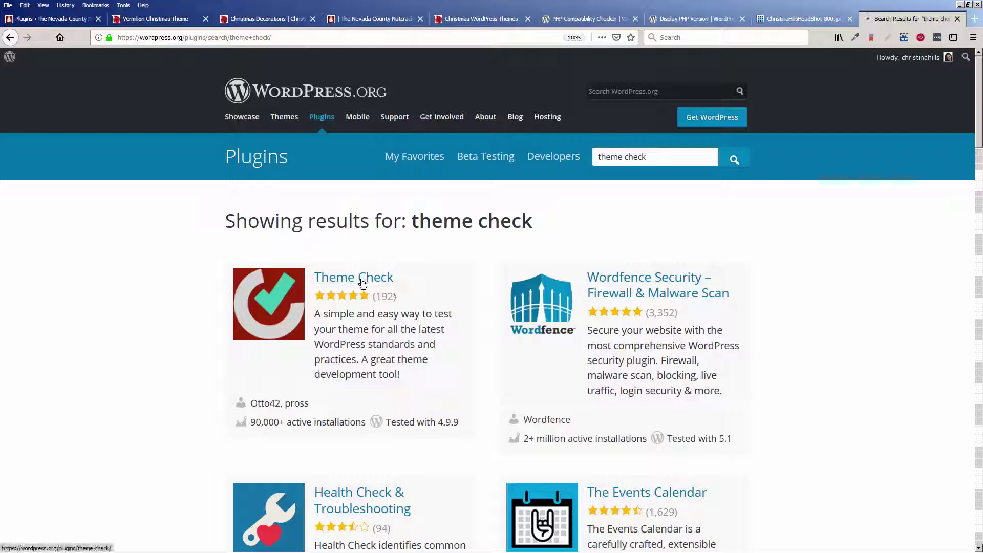
pyautogui.scroll(-4, 362, 283)
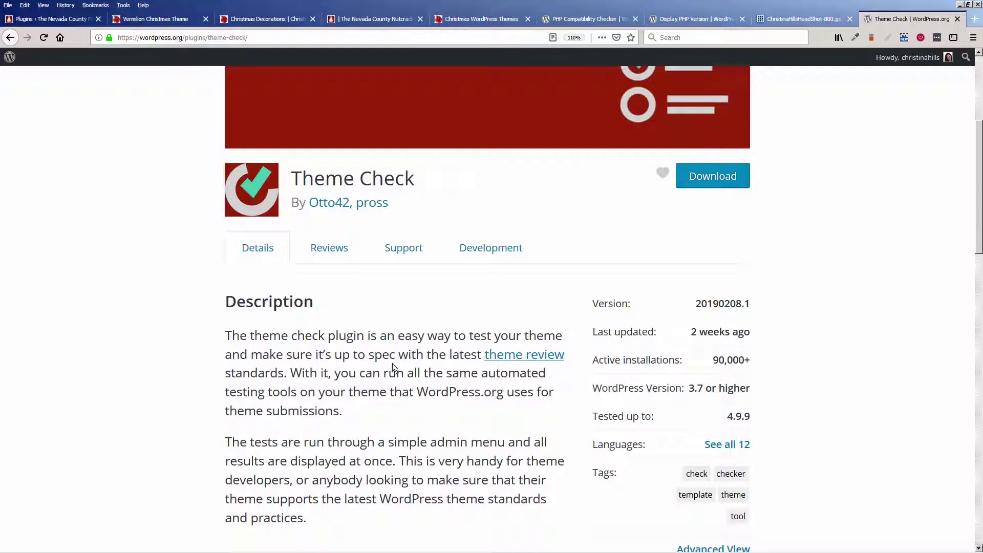
pyautogui.scroll(4, 332, 329)
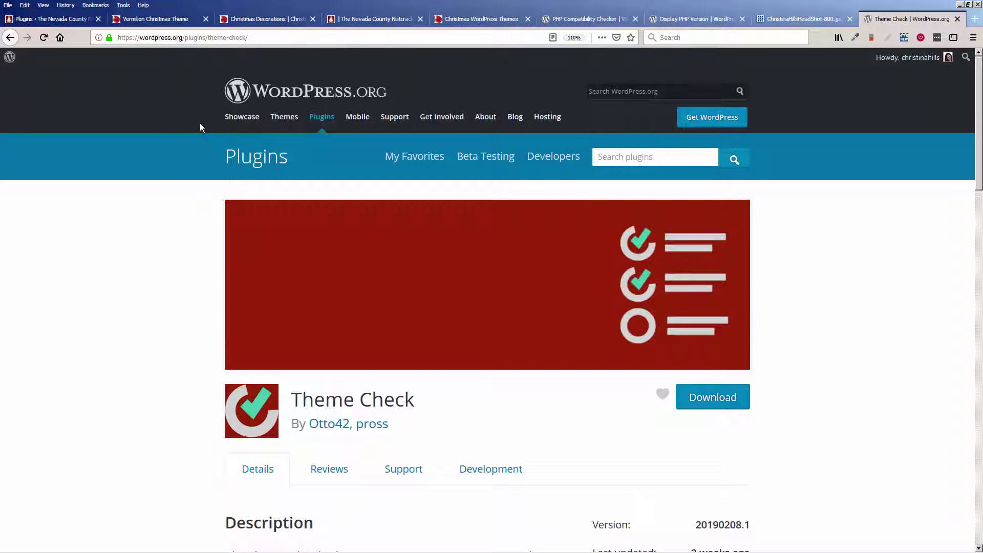
pyautogui.click(46, 20)
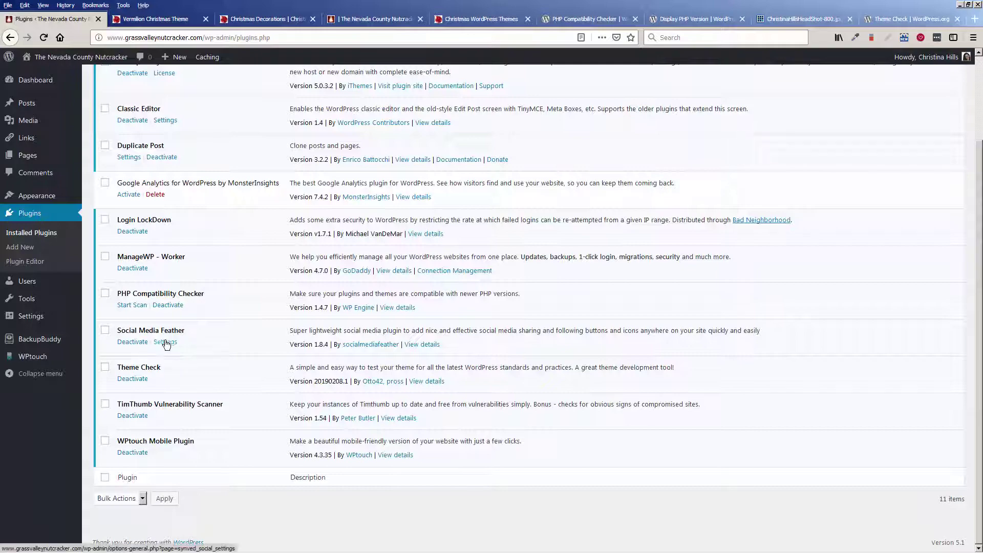
# Open Appearance > Theme Check and pick Vermilion Christmas in the theme dropdown
pyautogui.moveTo(54, 199)
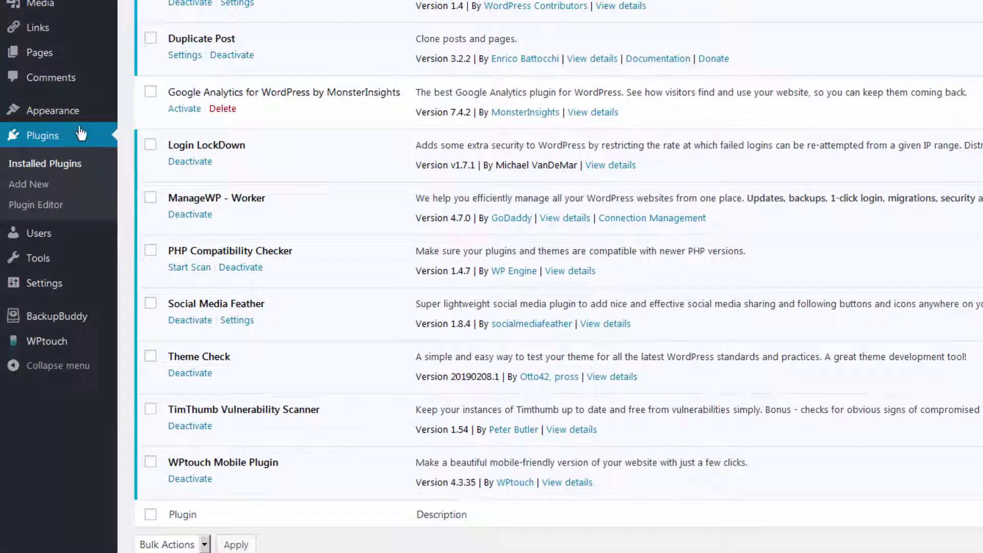
pyautogui.moveTo(87, 111)
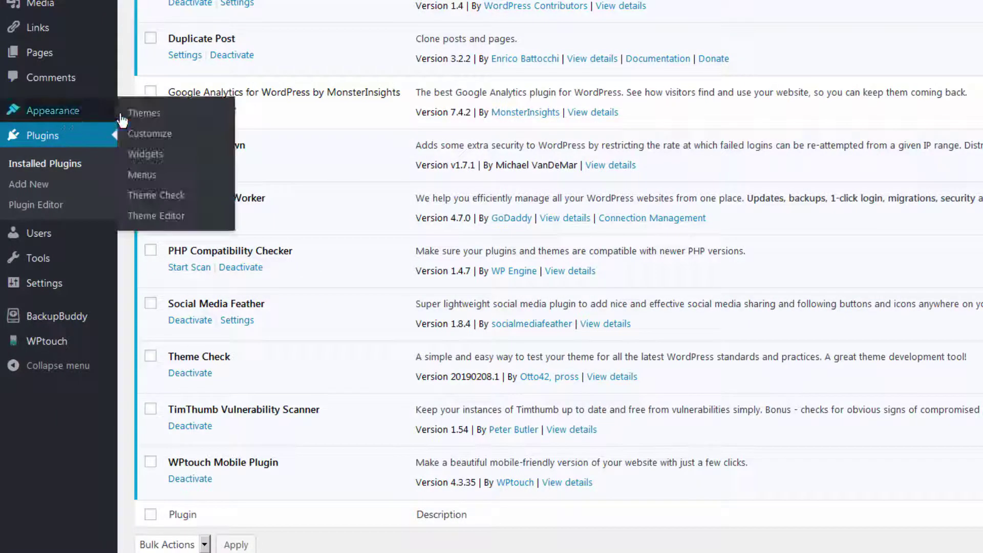
pyautogui.click(172, 201)
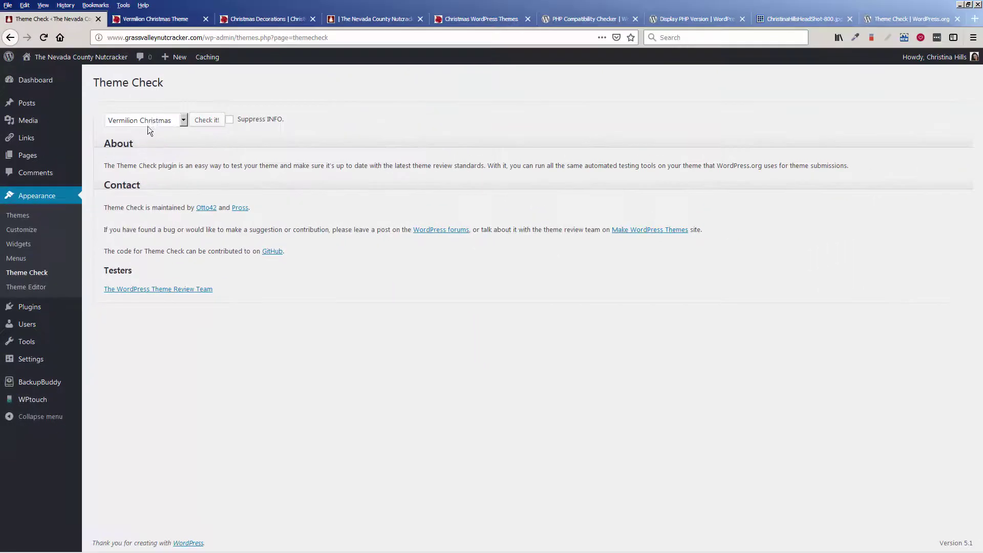
pyautogui.click(186, 120)
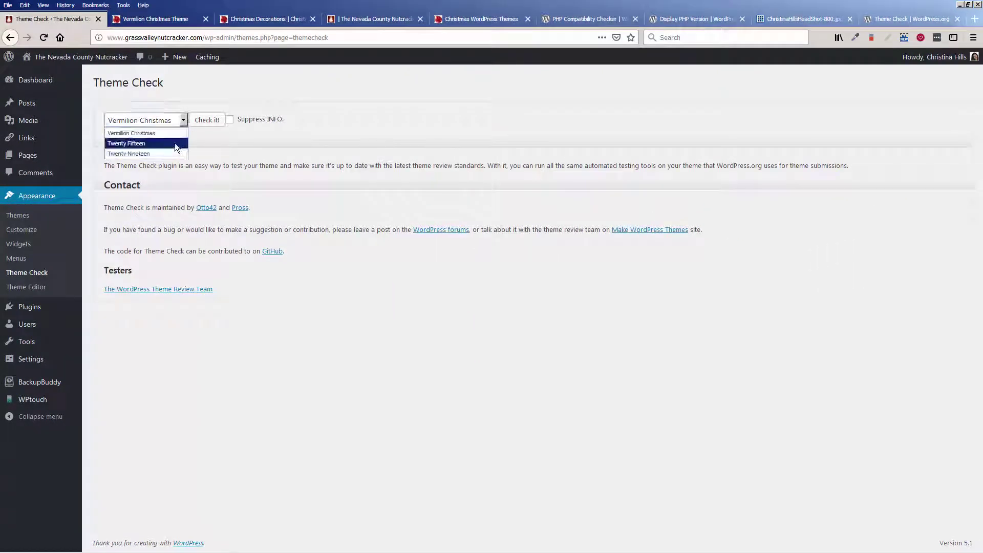
# Run Theme Check on Vermilion Christmas and review its 5807-test results of REQUIRED errors and warnings
pyautogui.click(219, 136)
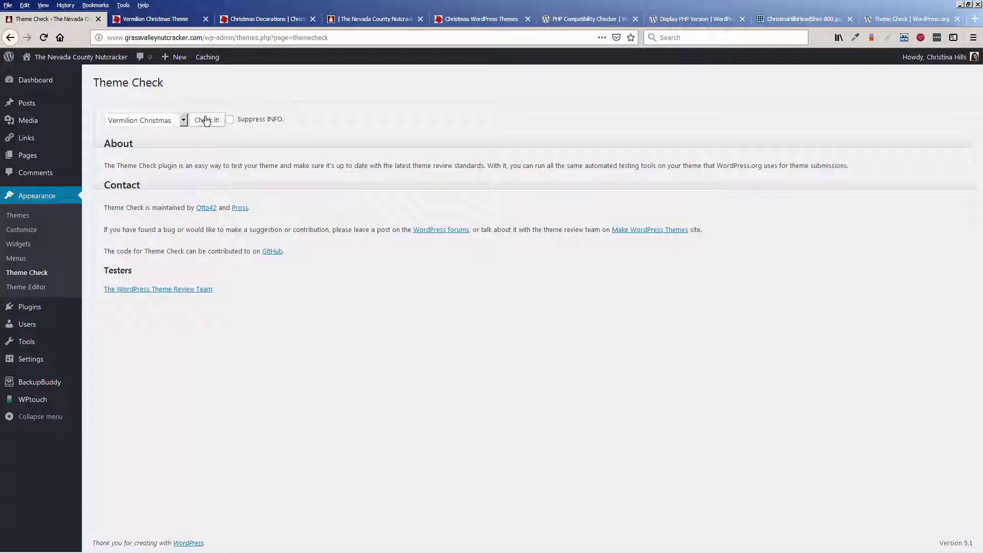
pyautogui.click(206, 119)
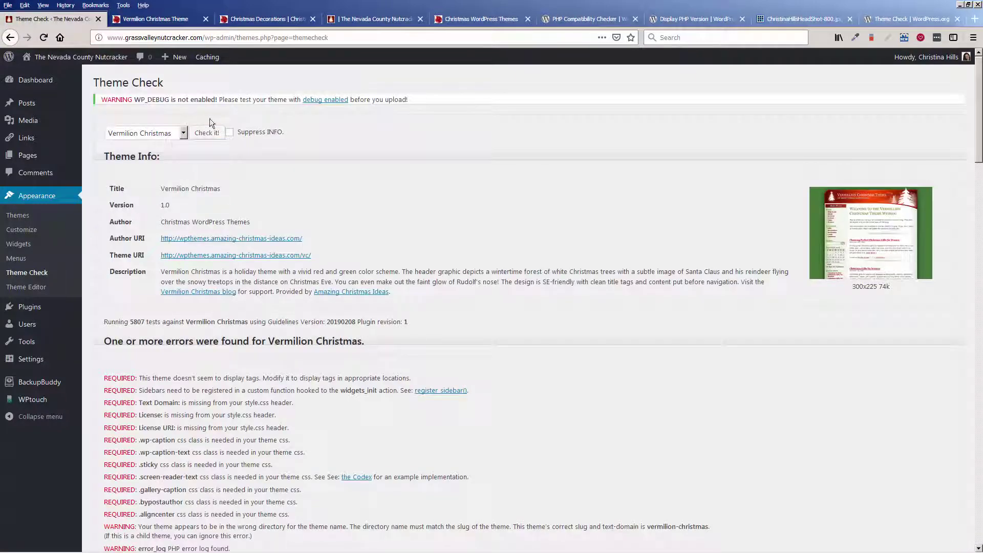
pyautogui.scroll(-20, 370, 395)
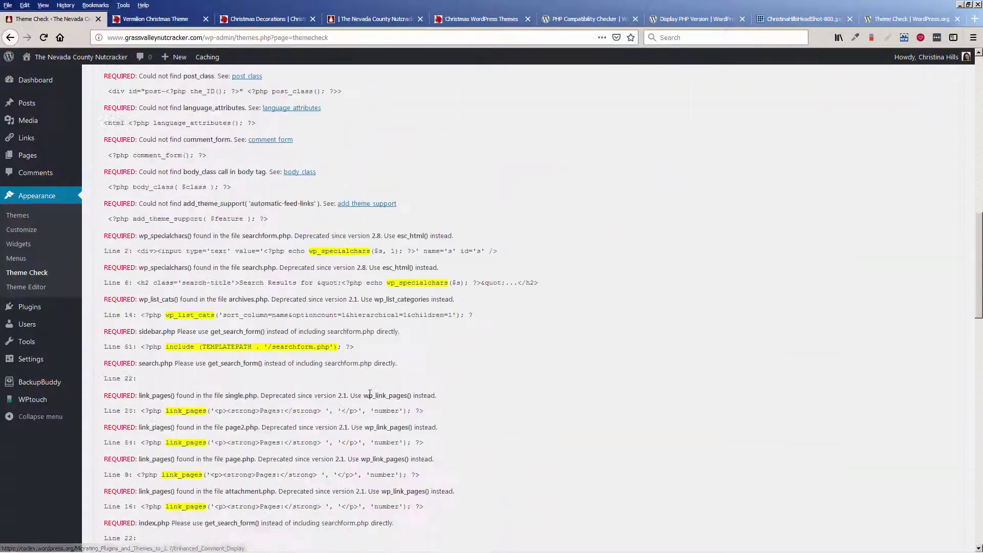
pyautogui.scroll(-15, 370, 393)
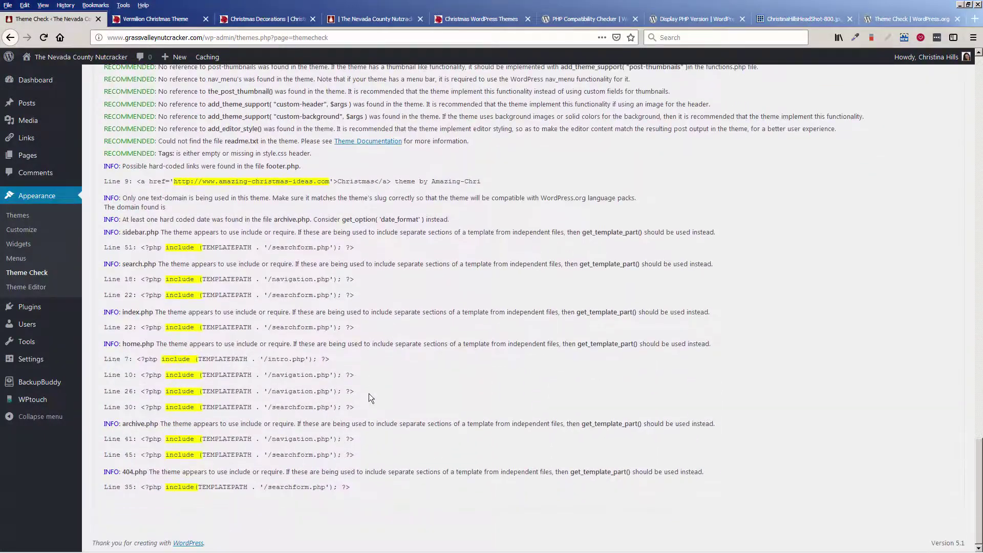
pyautogui.scroll(8, 370, 394)
pyautogui.scroll(20, 370, 394)
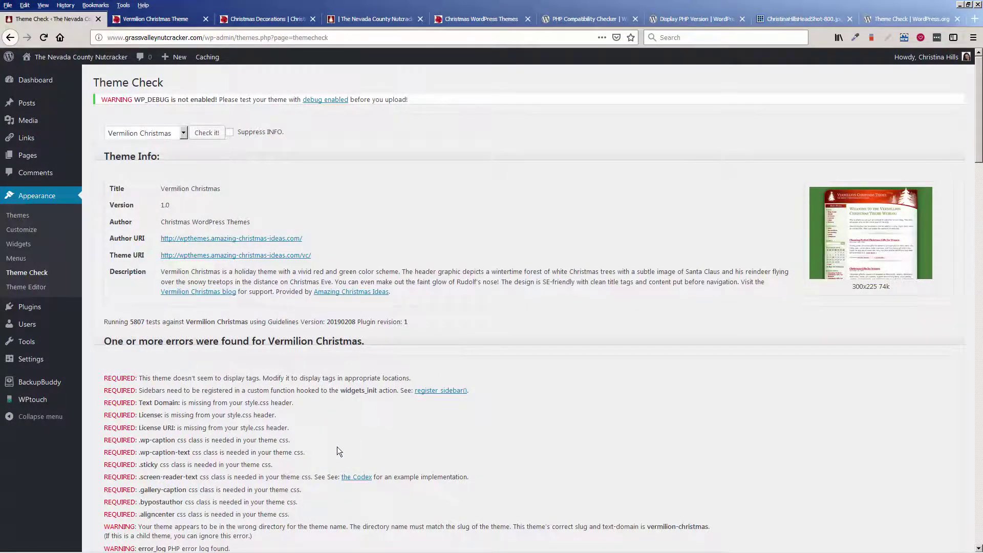
pyautogui.scroll(-5, 336, 446)
pyautogui.scroll(5, 337, 448)
# Run Theme Check on Twenty Nineteen, confirm it passed, then switch to the site's browser tab
pyautogui.click(174, 134)
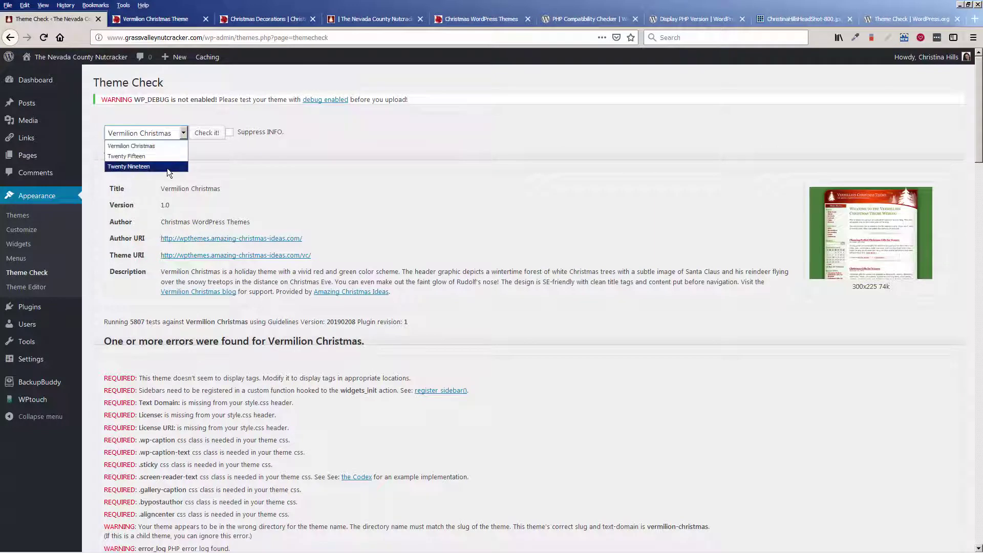
pyautogui.click(167, 167)
pyautogui.click(203, 134)
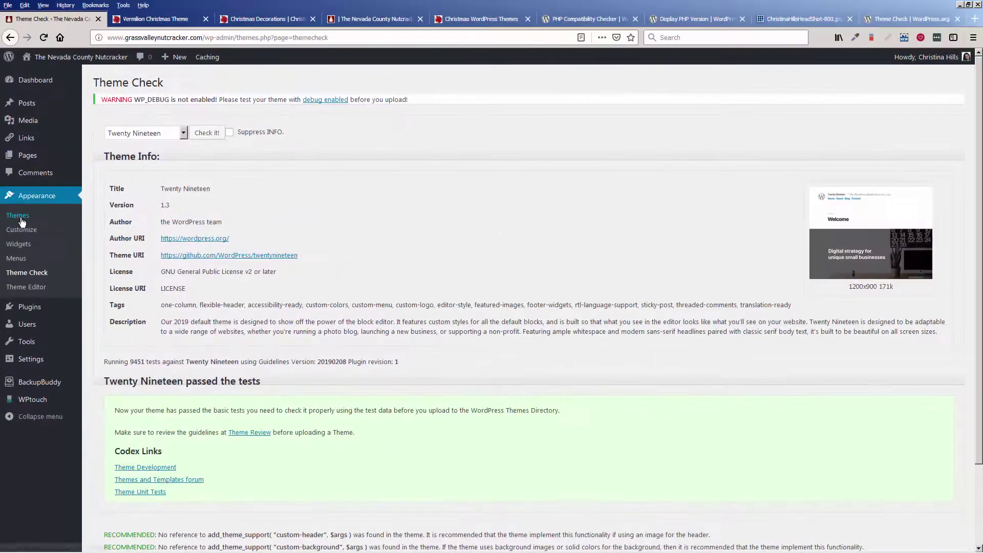
pyautogui.click(28, 19)
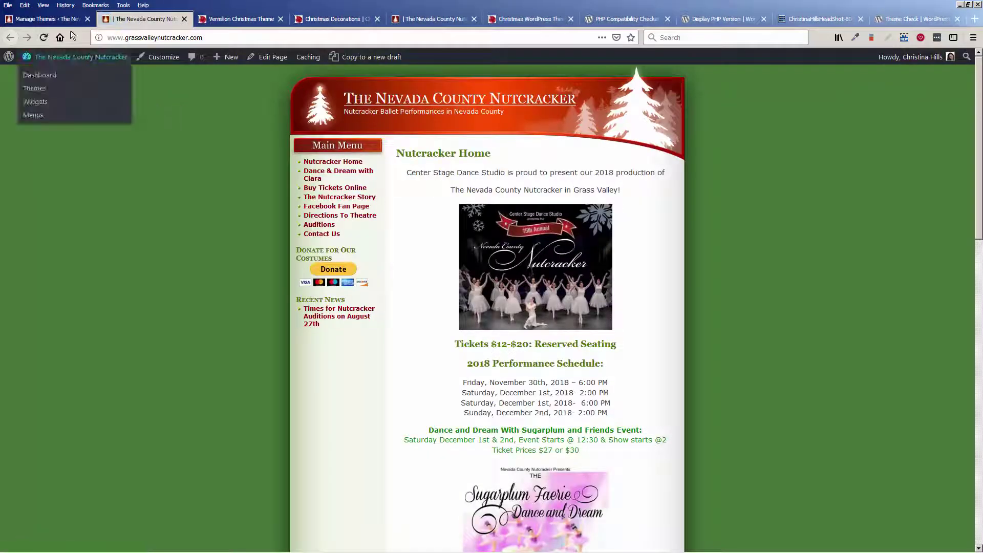
# Return to the Manage Themes tab listing three themes with Vermilion Christmas active
pyautogui.click(60, 20)
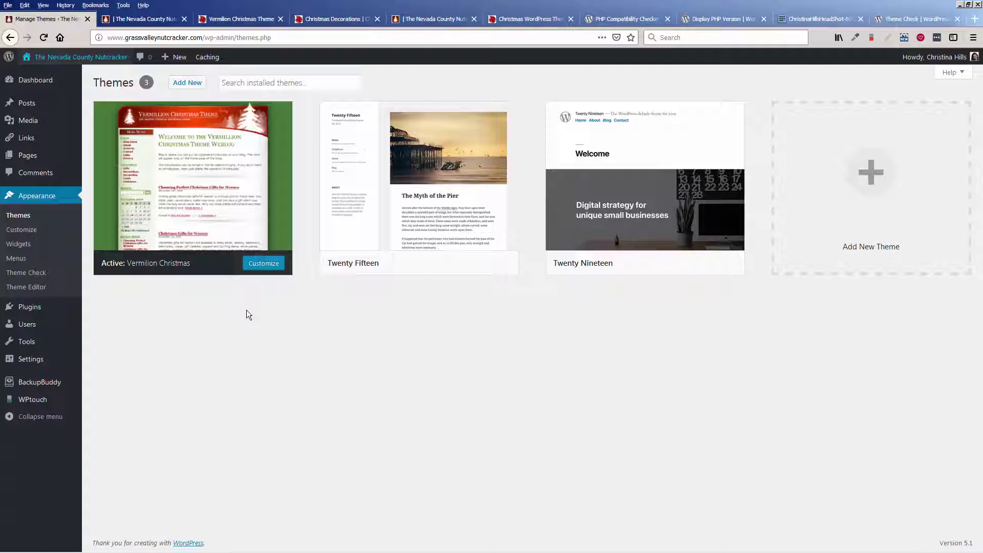
# Run the PHP Compatibility Checker scan for PHP 7.2 from Installed Plugins and view the per-plugin results
pyautogui.moveTo(31, 307)
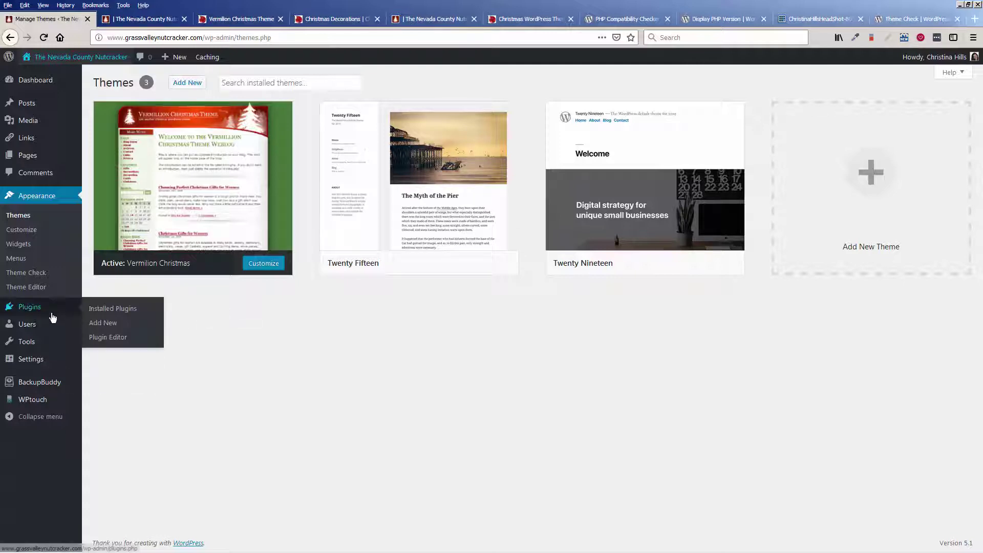
pyautogui.click(94, 313)
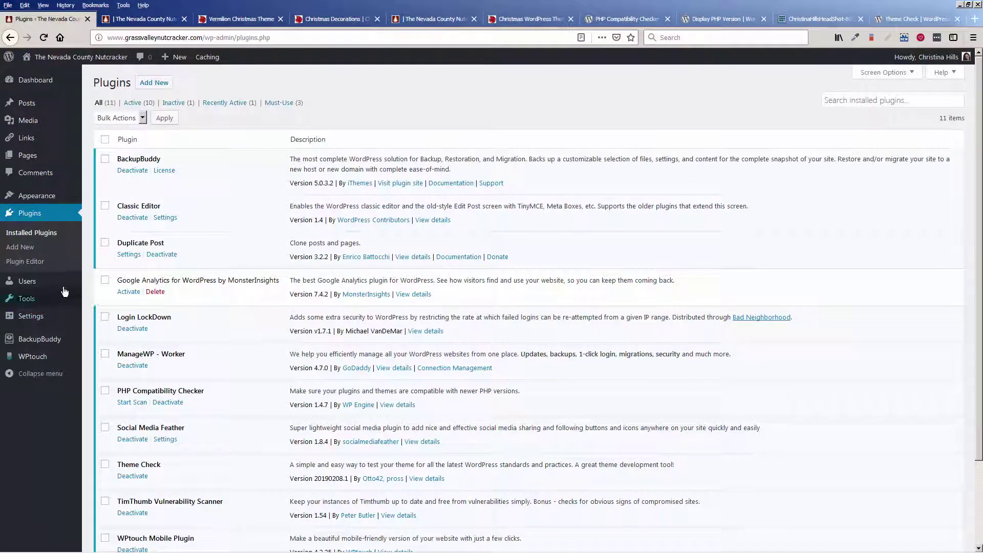
pyautogui.scroll(-3, 174, 352)
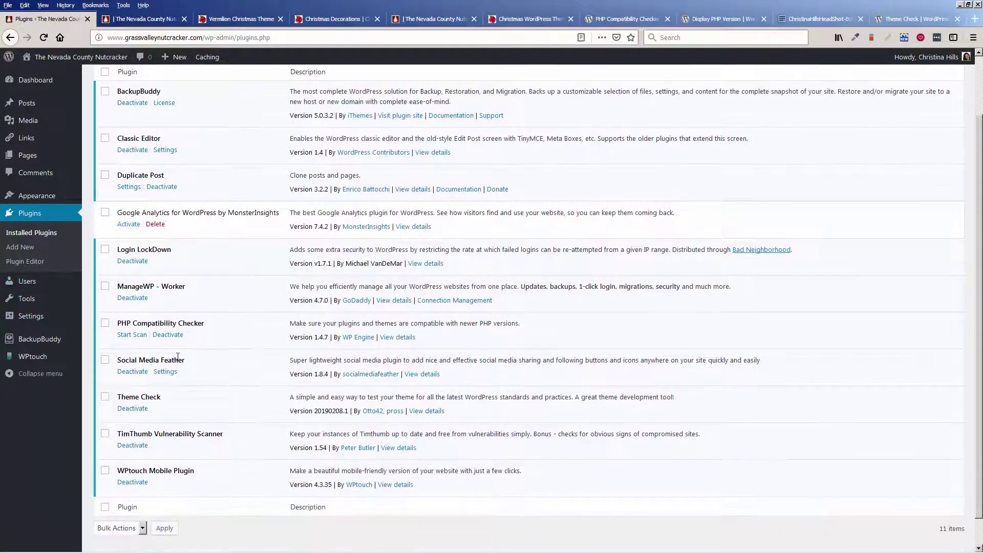
pyautogui.click(132, 336)
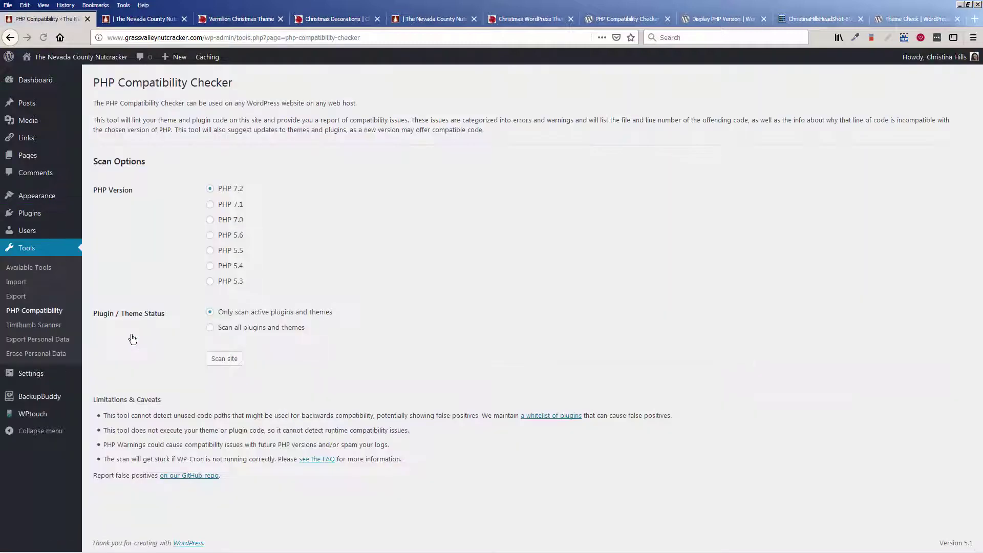
pyautogui.scroll(-6, 177, 364)
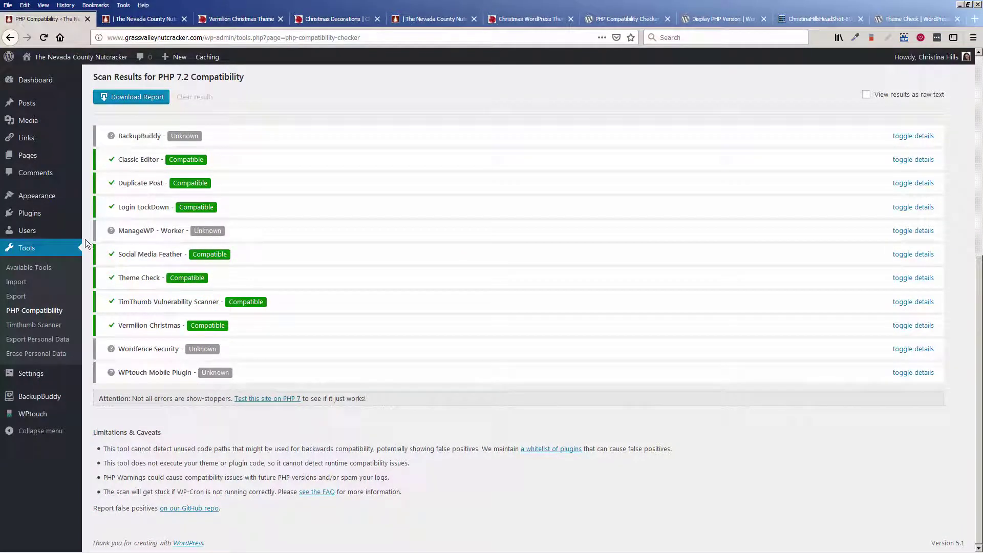
# Search Add Plugins for 'wordfence' to see Wordfence Security flagged as incompatible with the site's PHP
pyautogui.moveTo(55, 217)
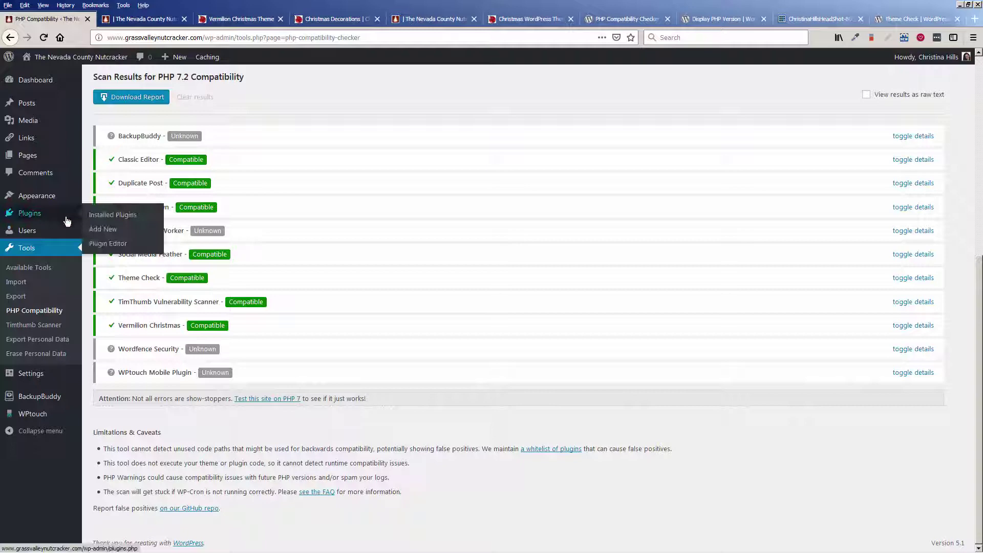
pyautogui.click(101, 220)
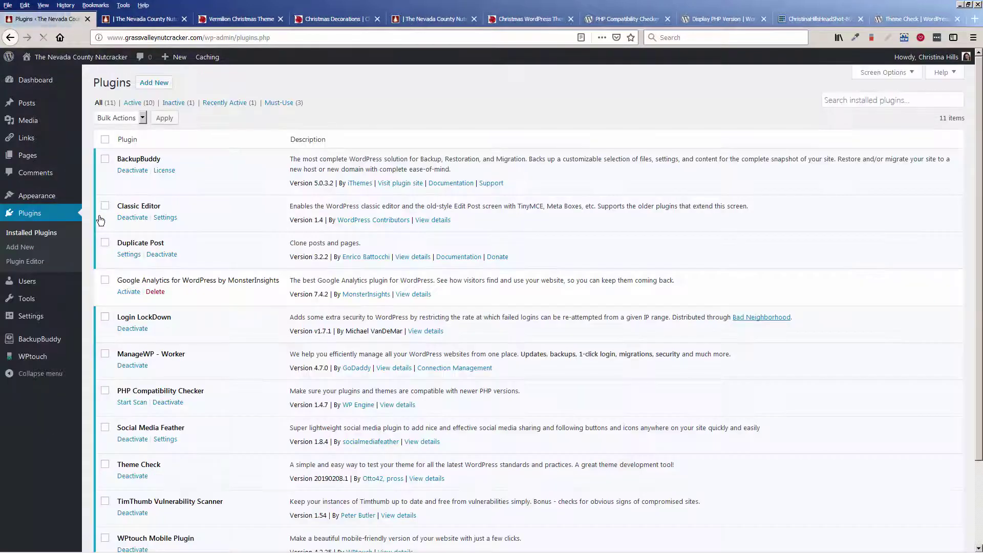
pyautogui.click(156, 85)
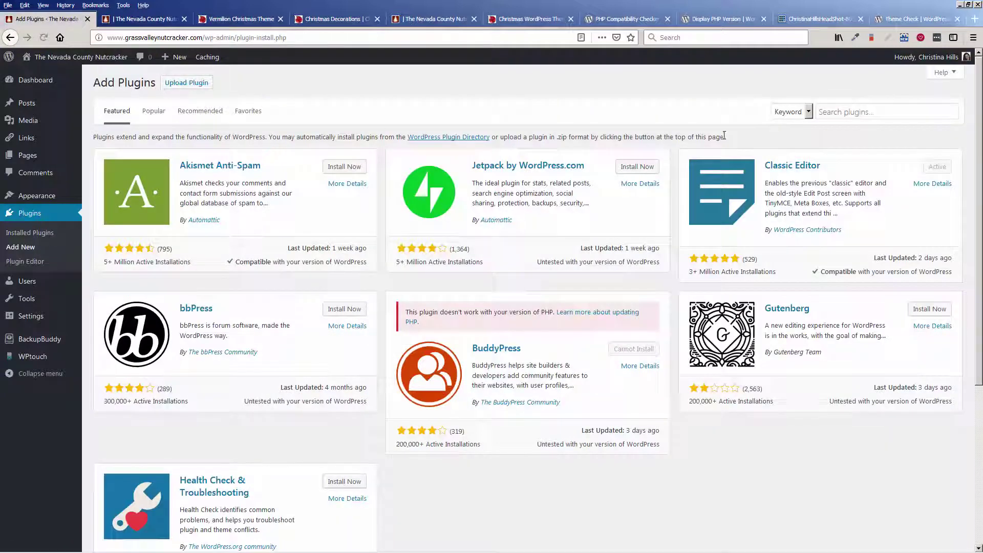
pyautogui.click(833, 113)
pyautogui.write('wordfe')
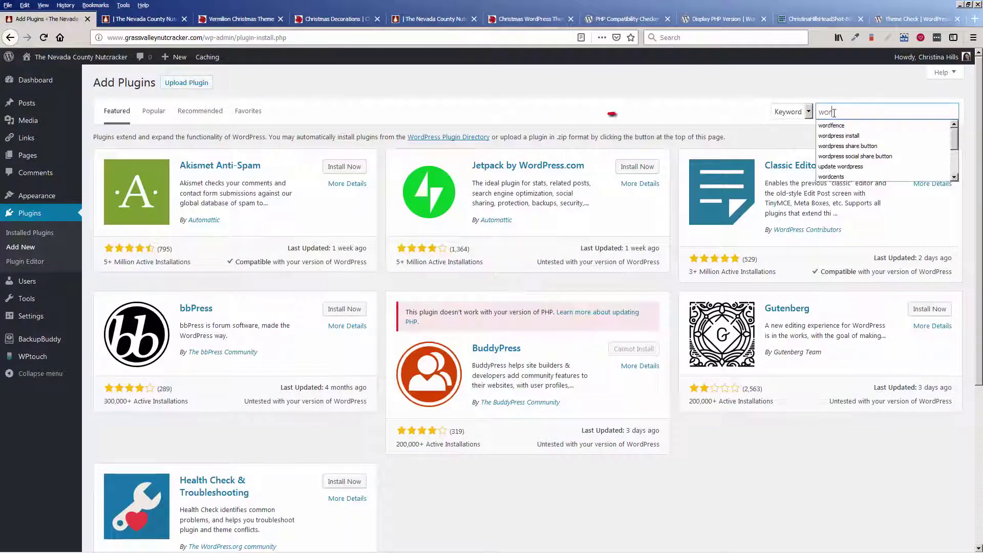
pyautogui.write('nce')
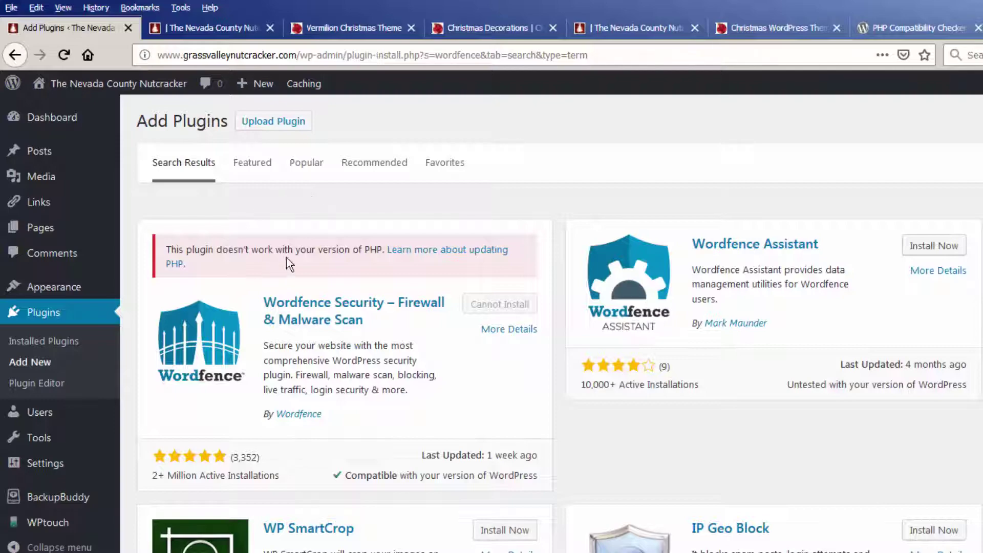
# Return to Installed Plugins and highlight BackupBuddy's version number 5.0.3.2
pyautogui.click(55, 346)
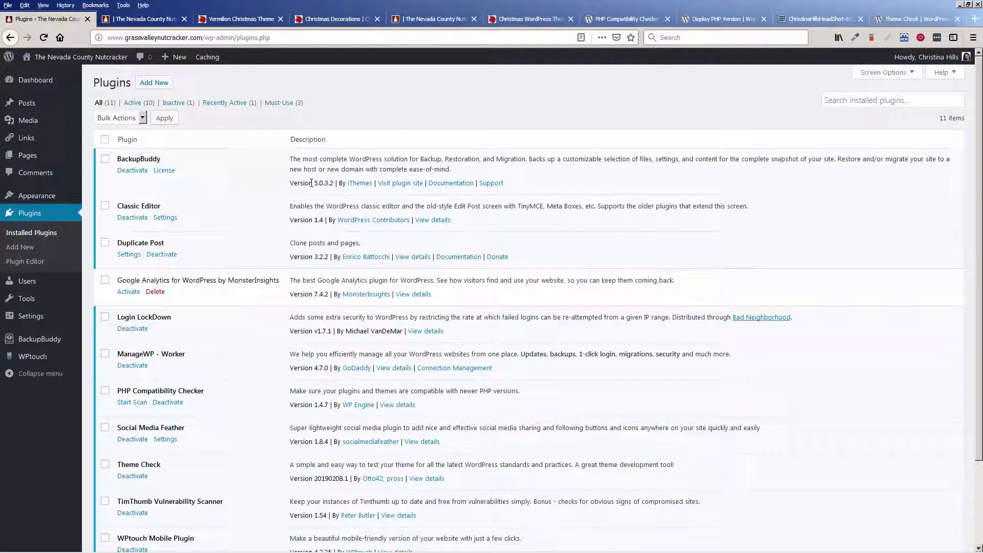
pyautogui.moveTo(315, 182); pyautogui.dragTo(339, 183)
pyautogui.click(282, 183)
# View and close the Classic Editor and Duplicate Post plugin details
pyautogui.click(429, 221)
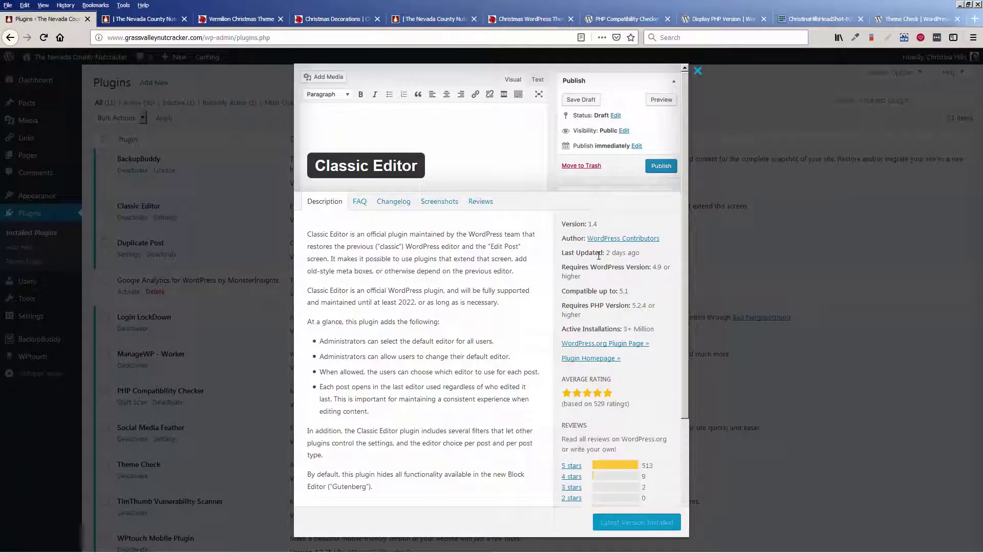
pyautogui.click(697, 70)
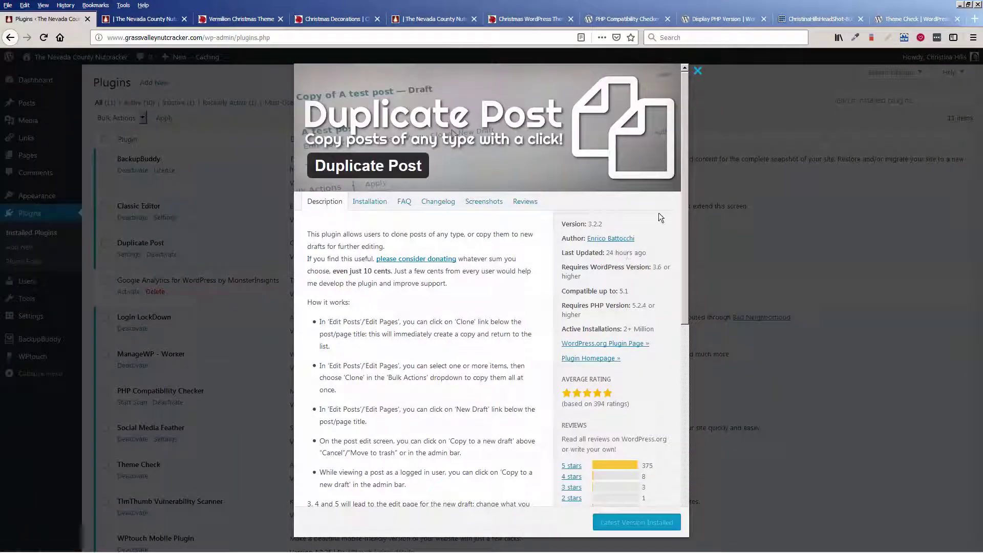
pyautogui.click(697, 71)
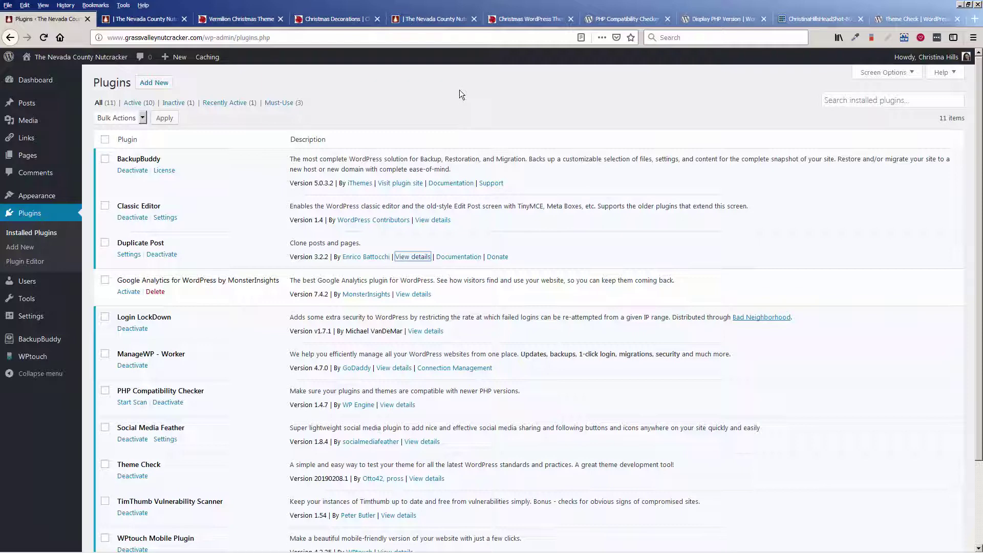
pyautogui.click(398, 515)
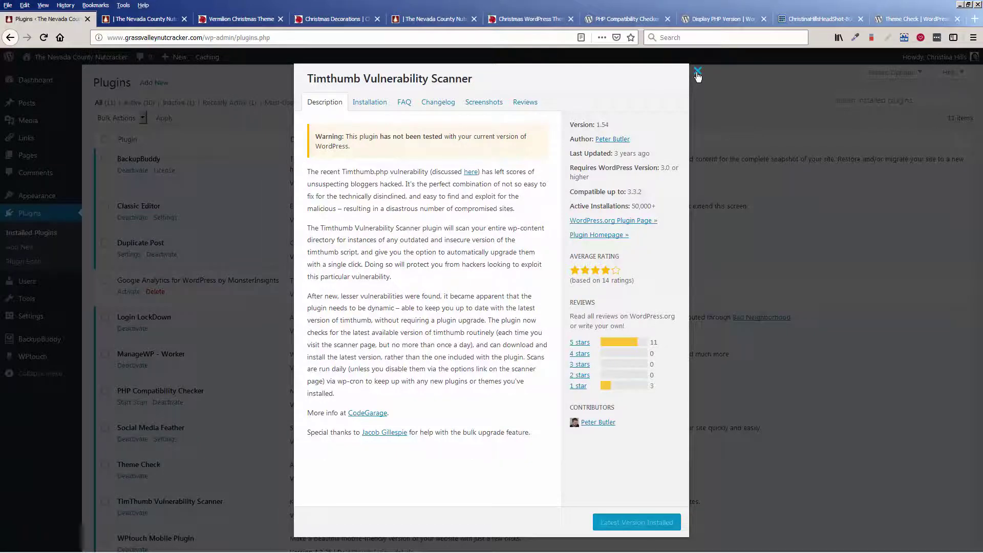
pyautogui.click(697, 72)
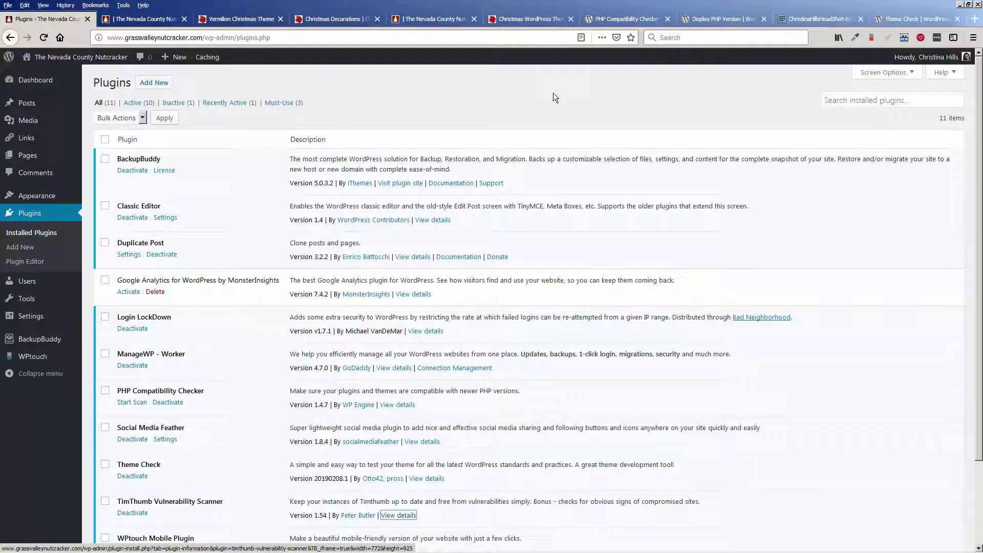
pyautogui.scroll(-3, 185, 388)
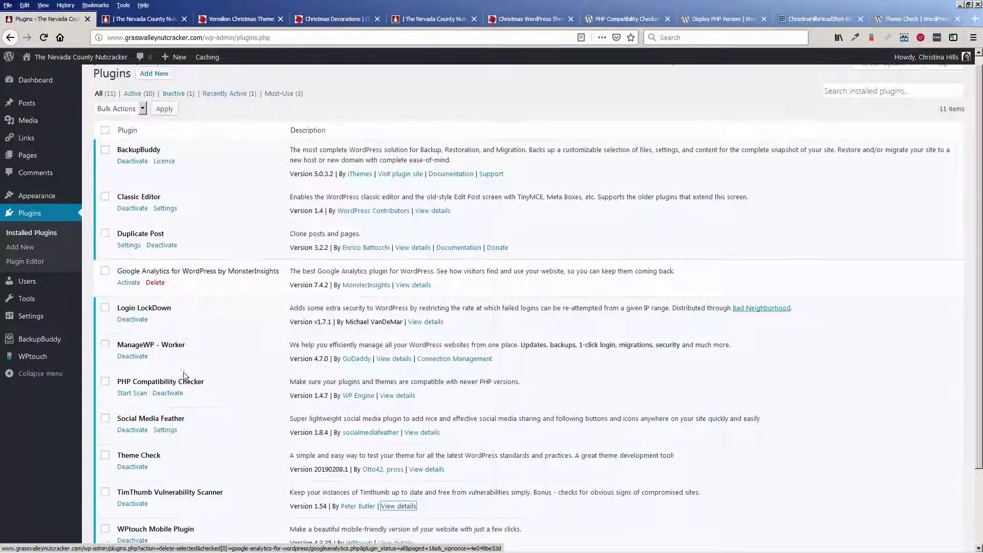
pyautogui.scroll(3, 219, 317)
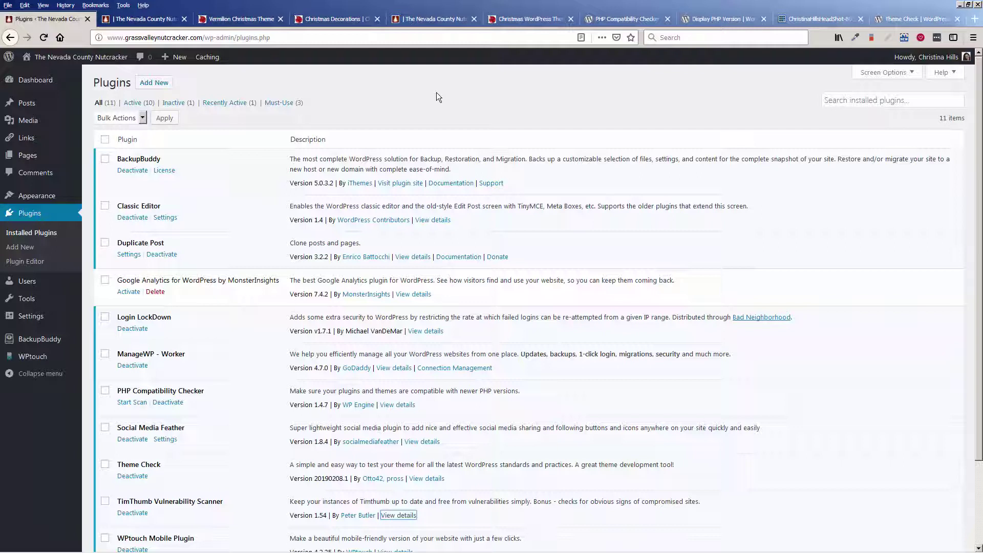
# Go to Dashboard > Home to see the PHP Update Required notice
pyautogui.moveTo(58, 84)
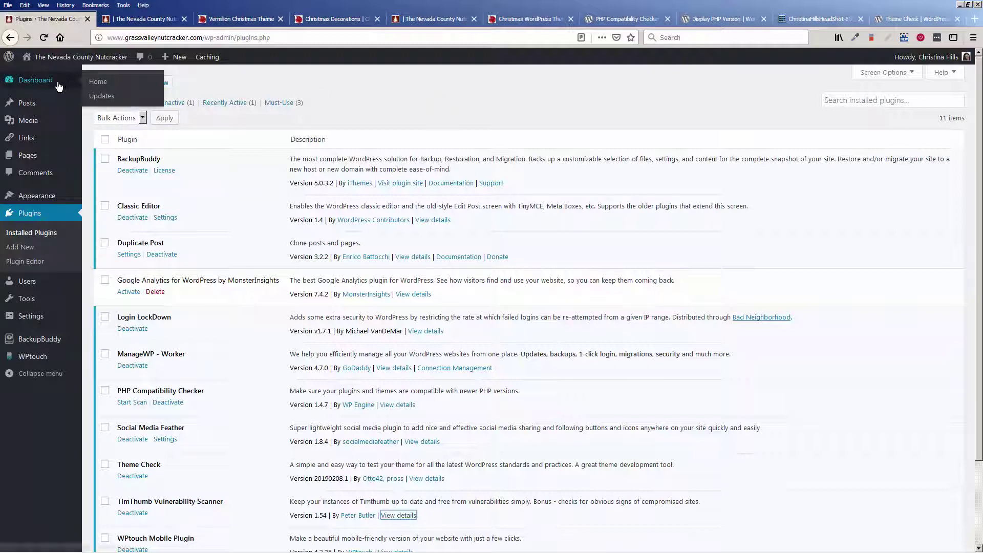
pyautogui.click(94, 83)
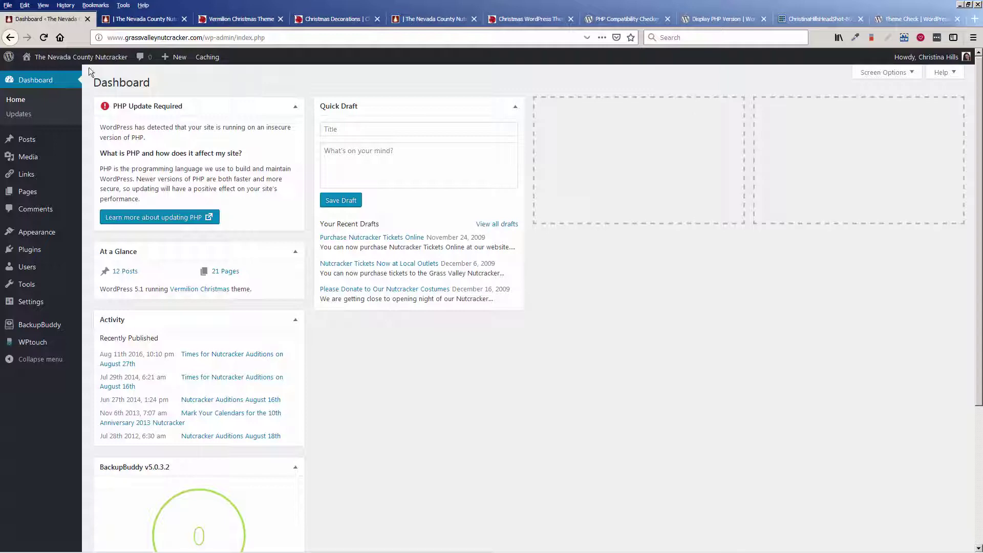
# Read the About WordPress 5.1 page down to Site Health, then switch to the headshot photo tab
pyautogui.click(7, 57)
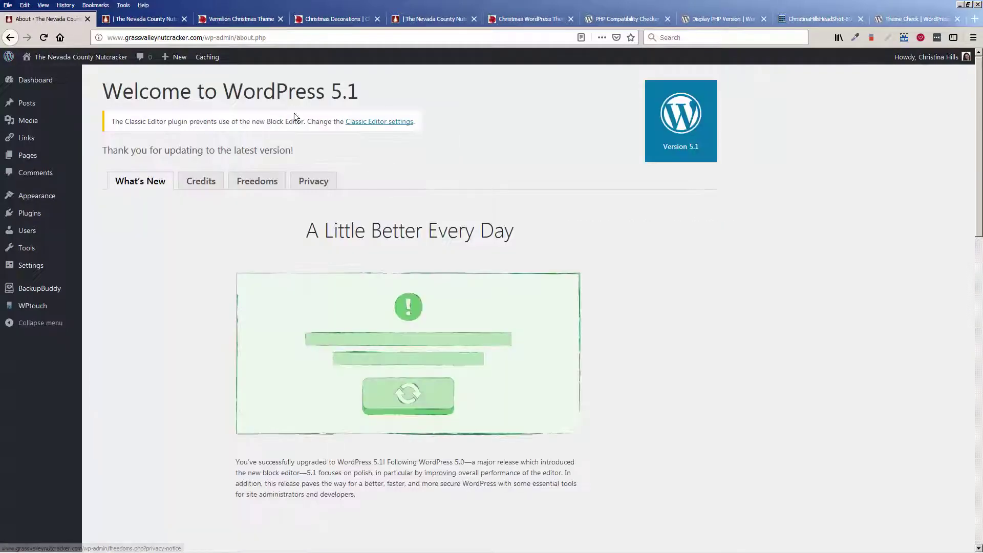
pyautogui.scroll(-3, 364, 137)
pyautogui.scroll(-4, 377, 205)
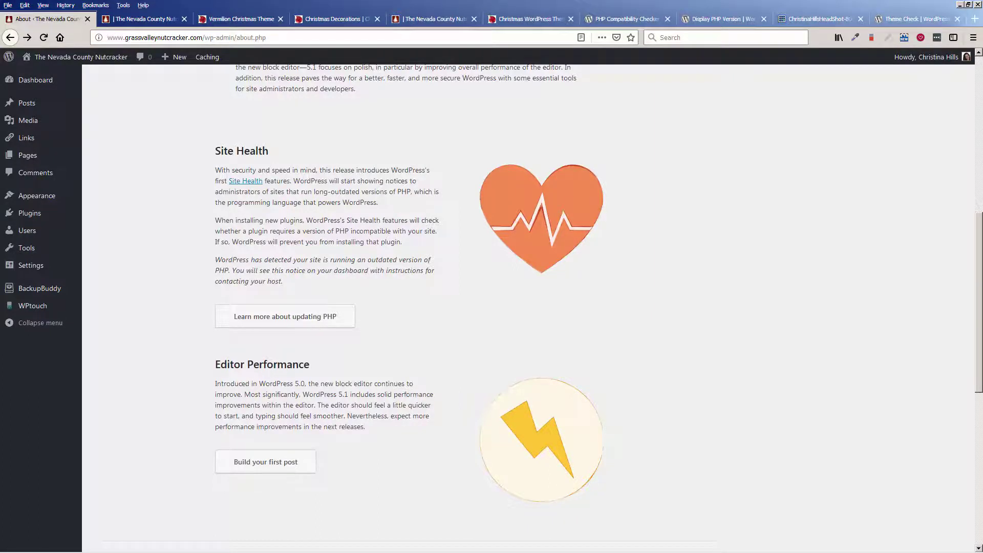
pyautogui.click(817, 19)
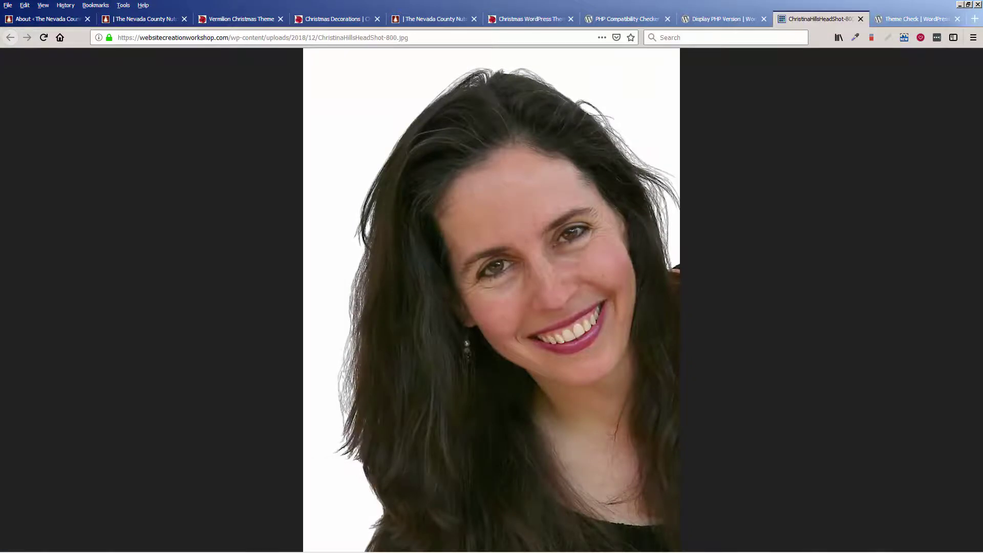